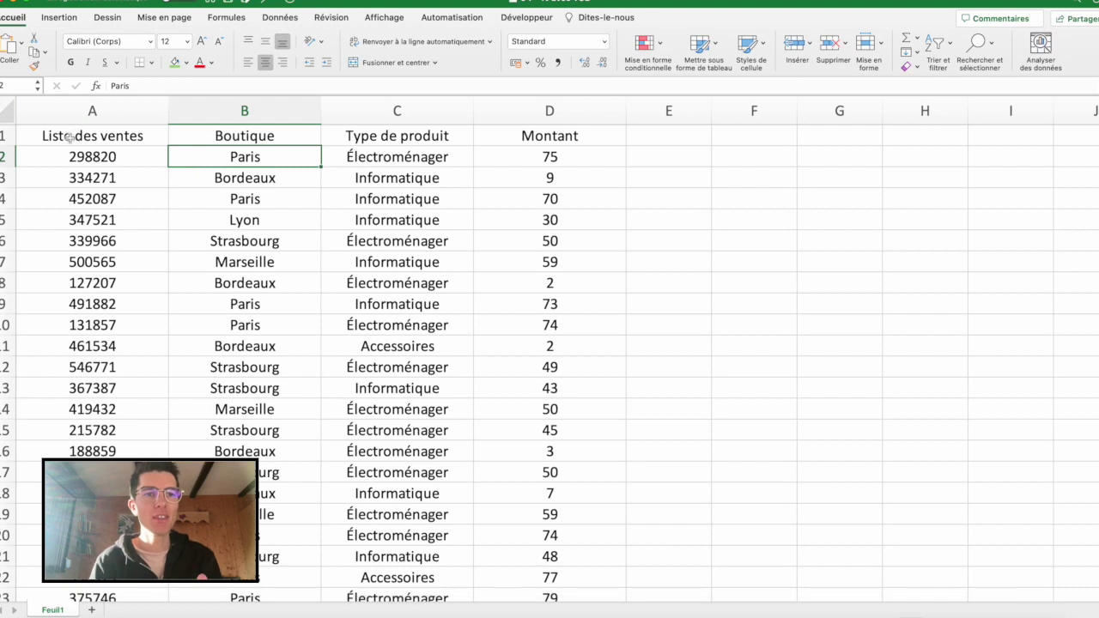
Step: Review the Liste des ventes, Boutique, Type de produit and Montant columns of the sales data
left_click_drag(80, 138, 105, 211)
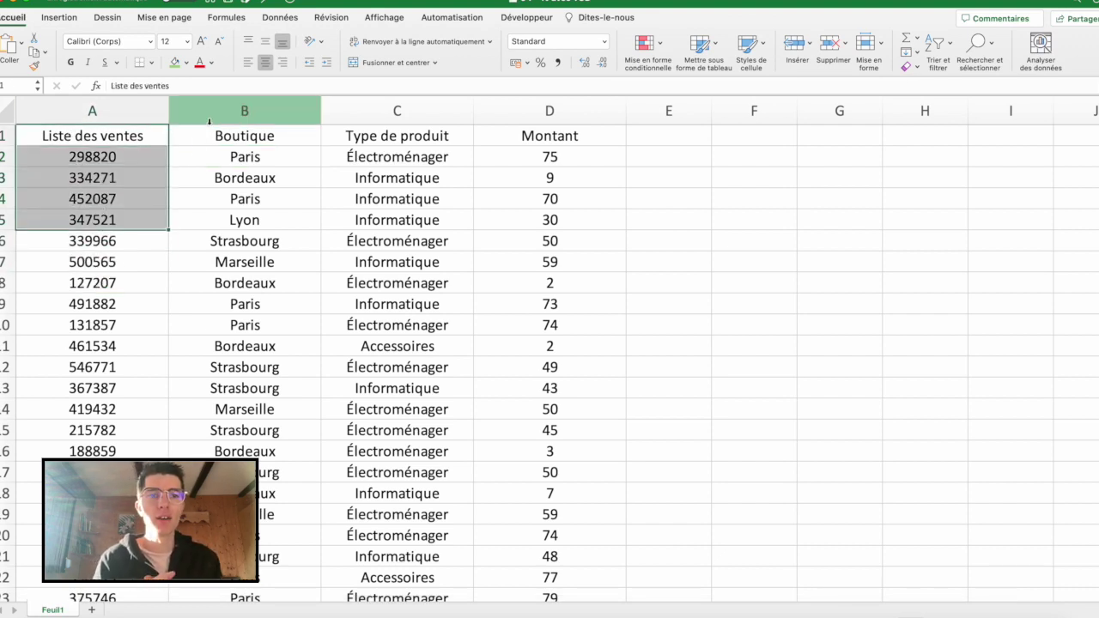
left_click_drag(202, 134, 260, 276)
left_click_drag(384, 140, 396, 262)
left_click_drag(510, 138, 559, 284)
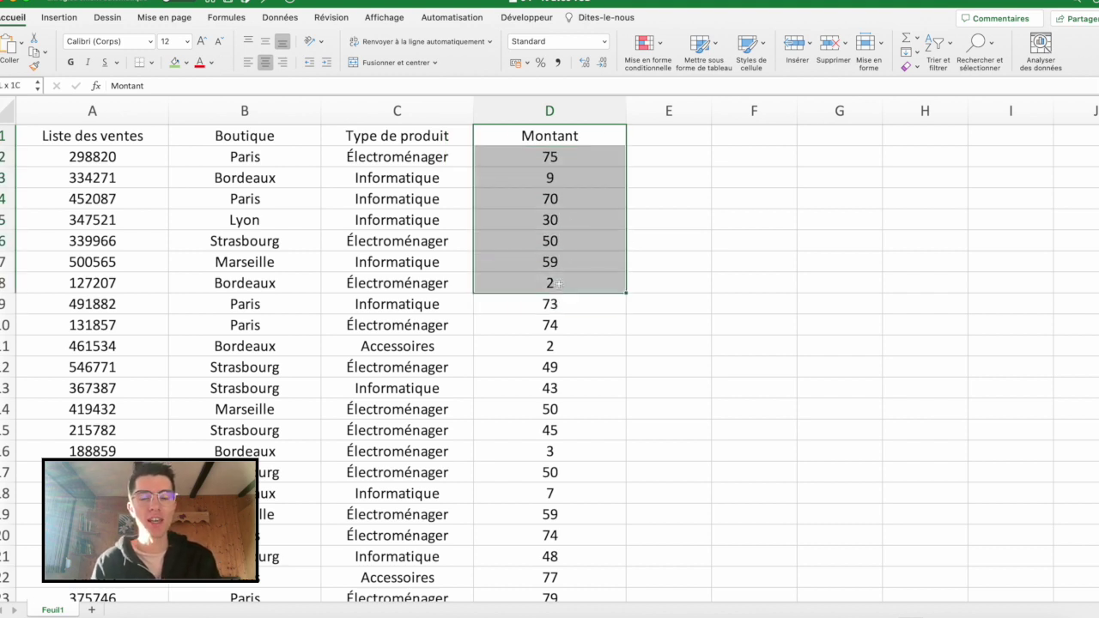
left_click(559, 283)
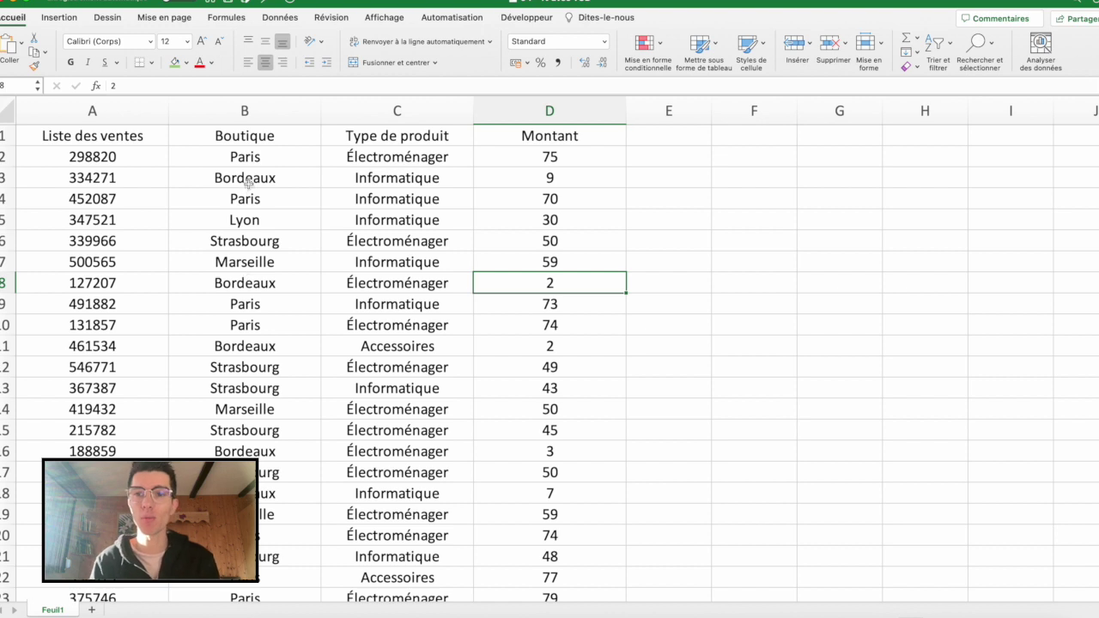
left_click(245, 138)
left_click(397, 135)
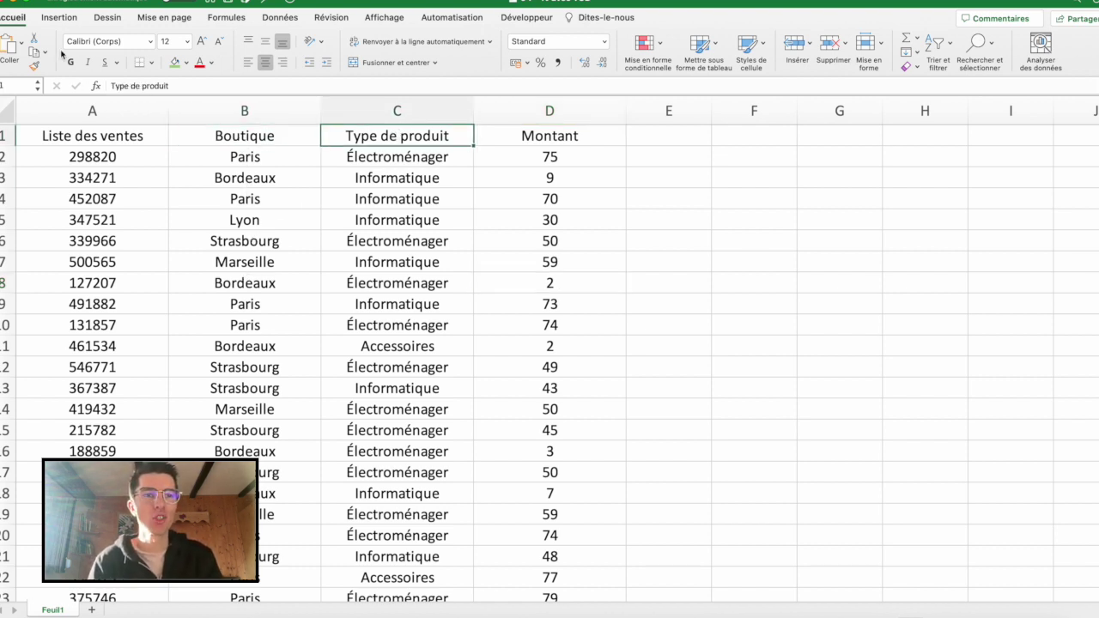
Step: Convert the sales range A1:D5589 into a table with headers and apply the black banded table style
left_click(59, 17)
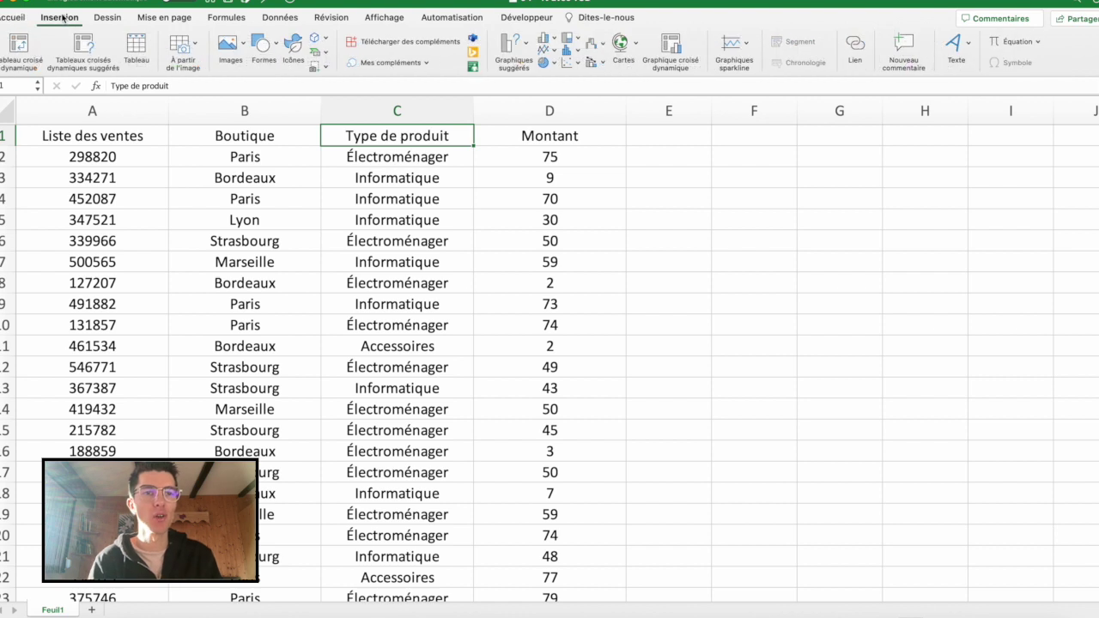
left_click(133, 48)
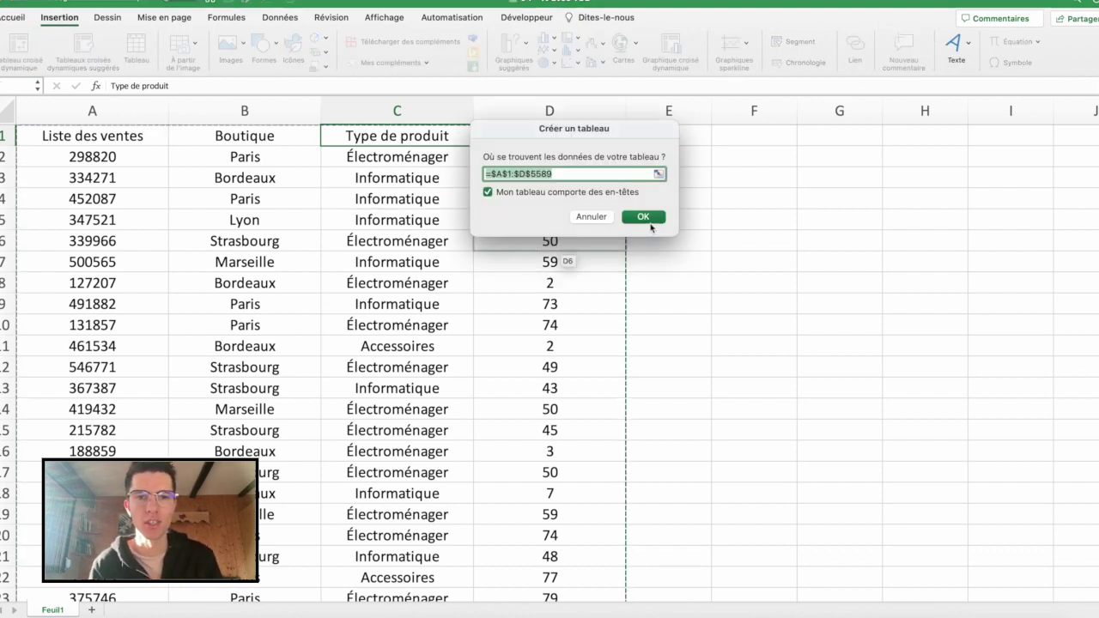
left_click(646, 218)
left_click(402, 207)
key("ctrl+Down")
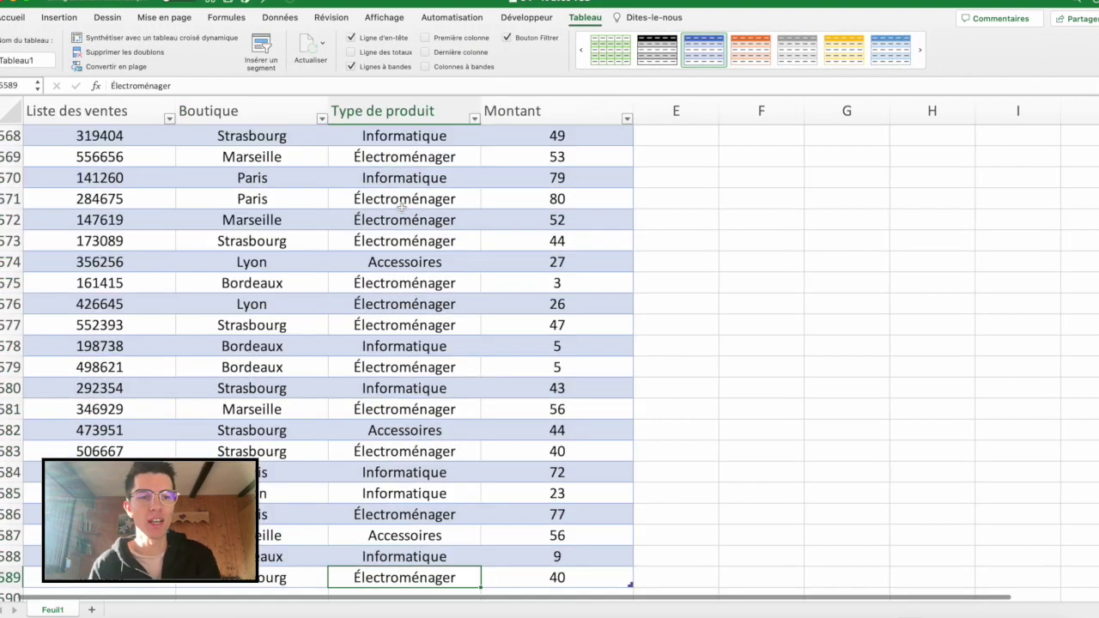
key("ctrl+Up")
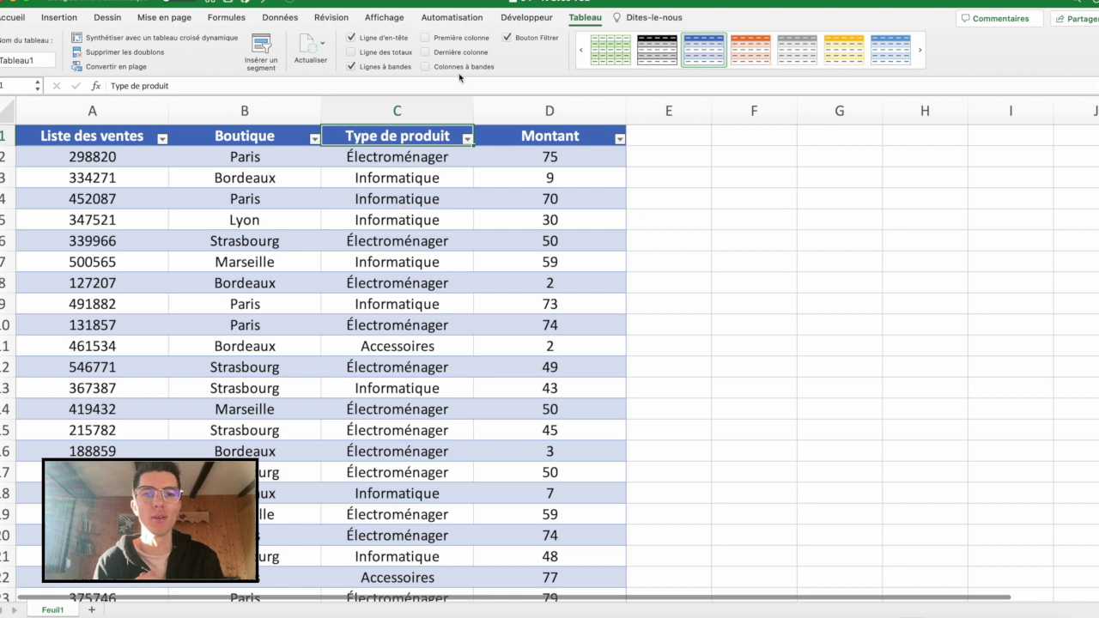
left_click(657, 49)
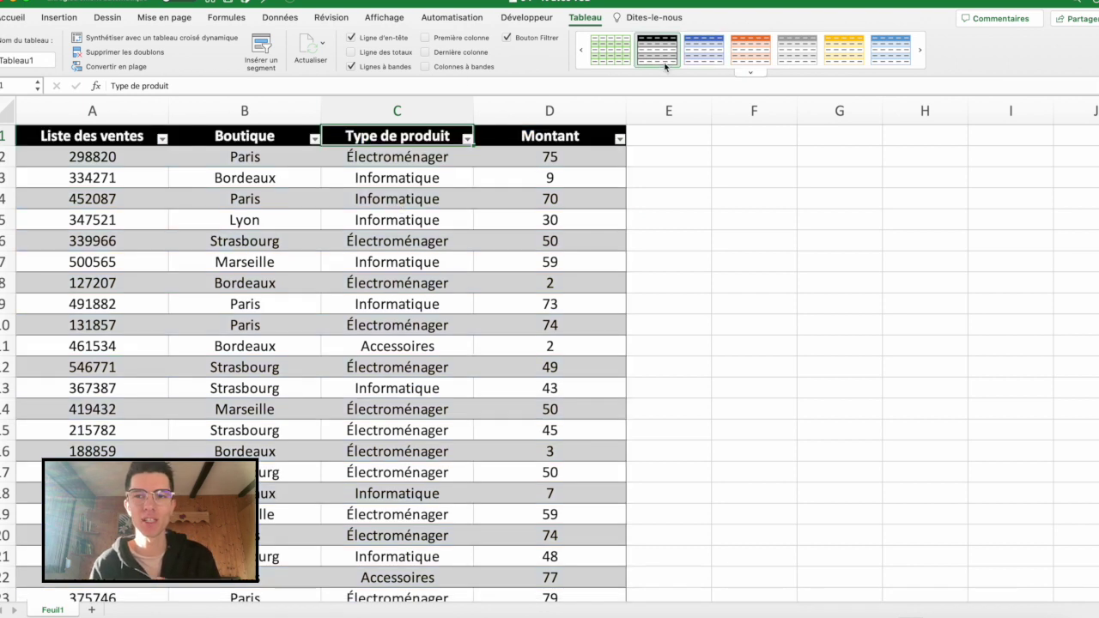
Step: Create a pivot table from Tableau1 on a new worksheet
left_click(309, 325)
left_click(59, 17)
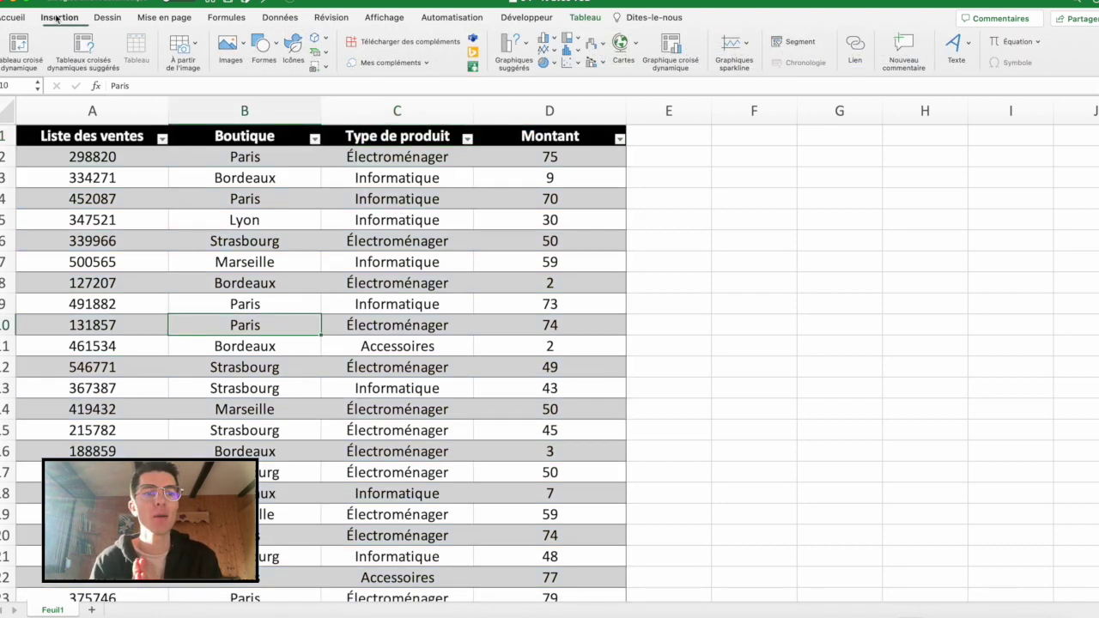
left_click(15, 47)
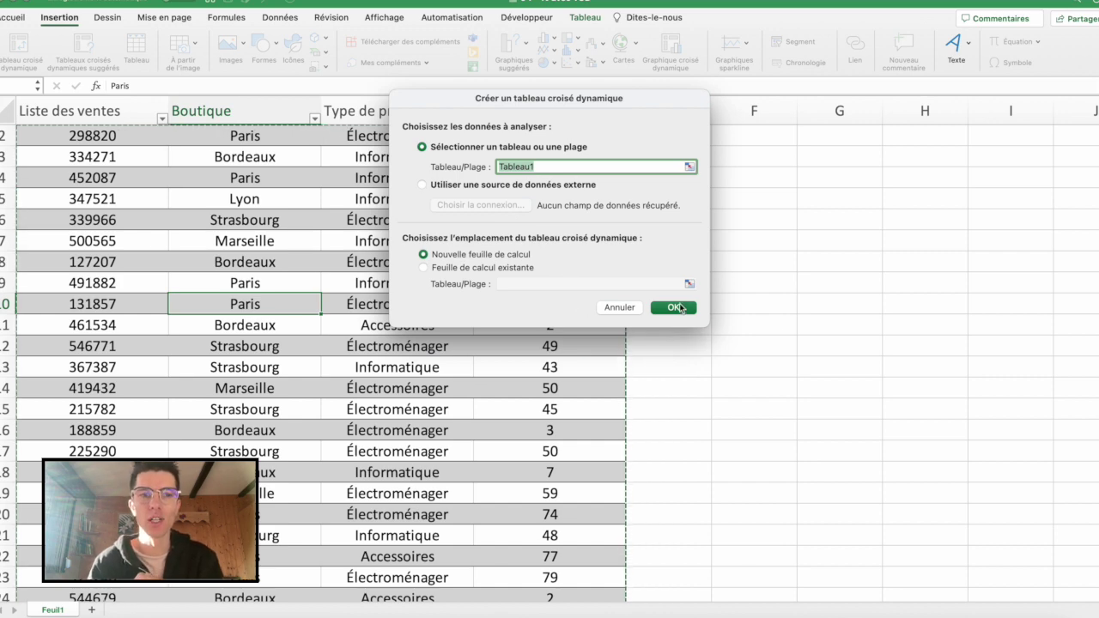
left_click(678, 307)
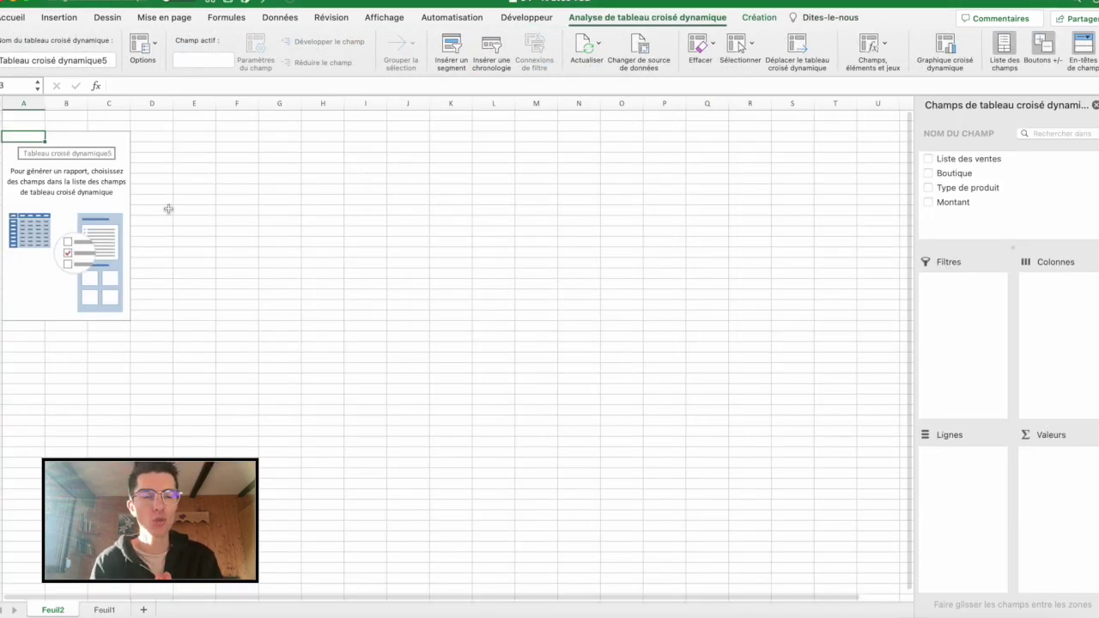
scroll(85, 149, "up", 5)
scroll(85, 149, "down", 3)
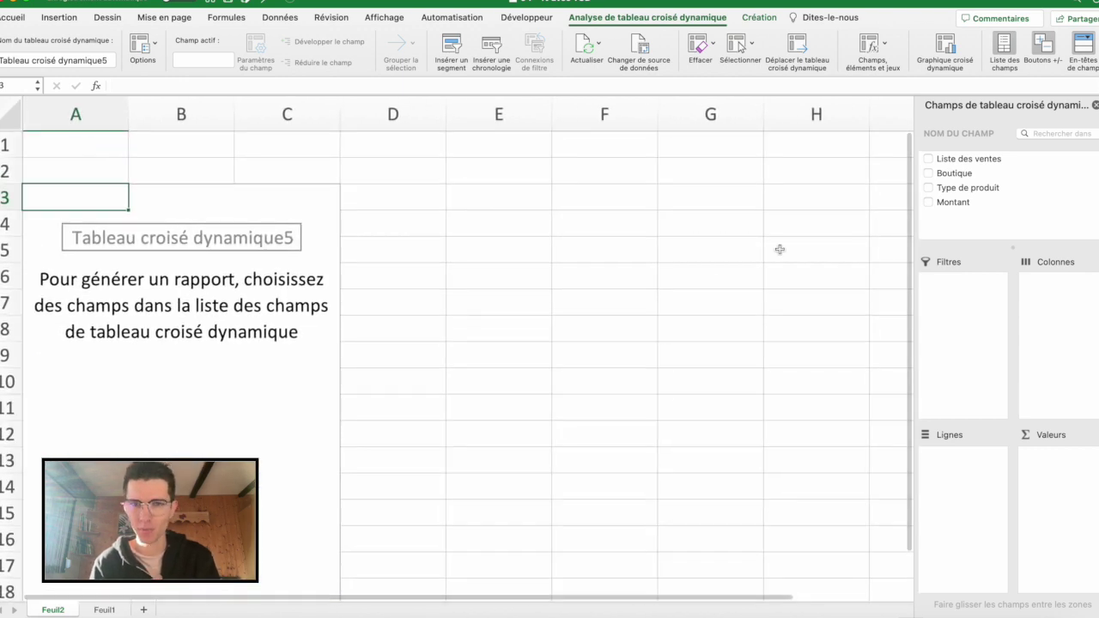
Step: Set up the pivot table with Boutique as rows and the sum of Montant as values
left_click_drag(959, 175, 966, 505)
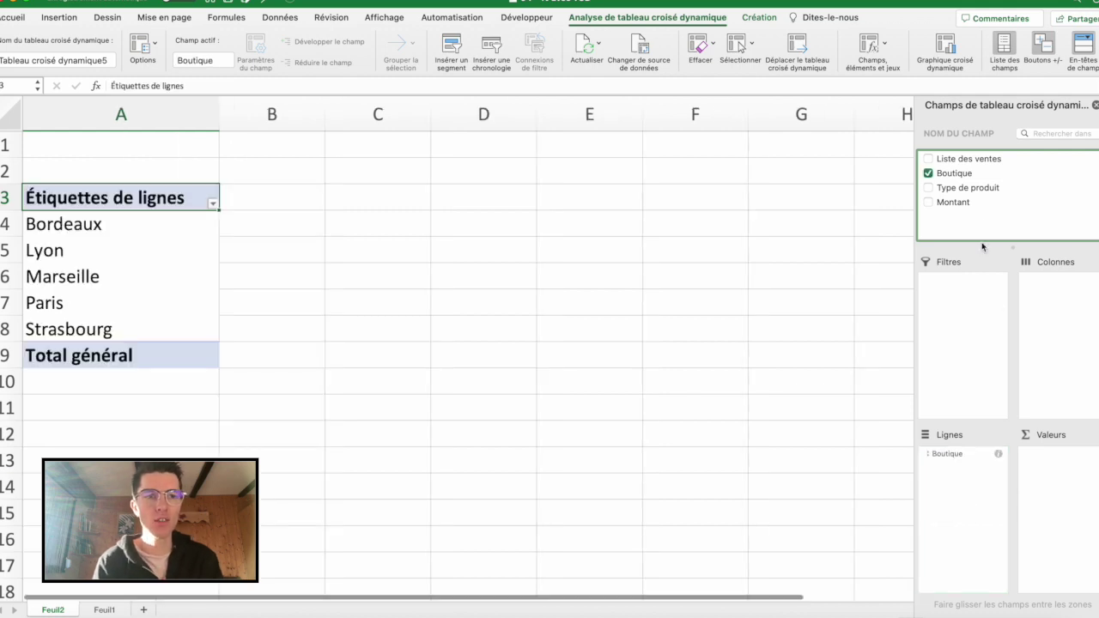
left_click_drag(978, 204, 1044, 468)
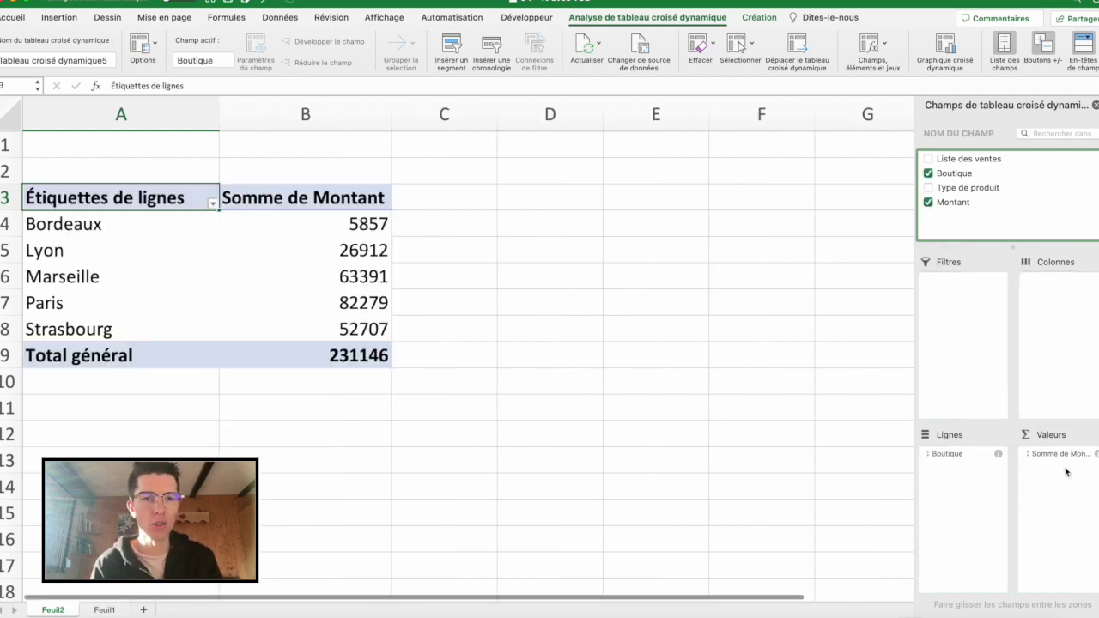
left_click(356, 295)
left_click_drag(361, 225, 352, 327)
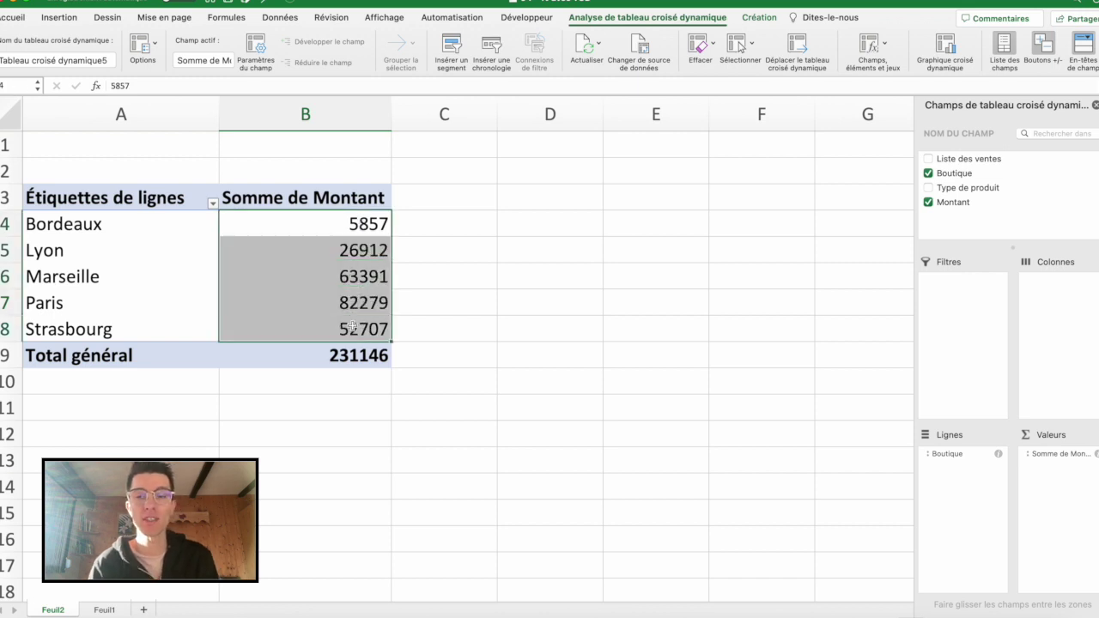
left_click(352, 326)
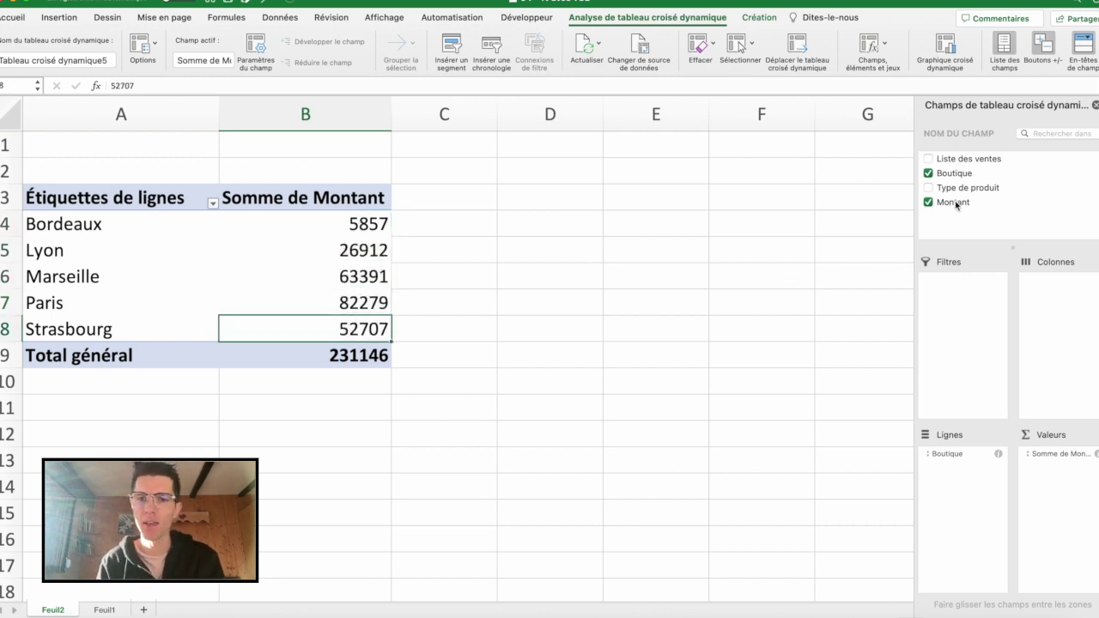
left_click_drag(955, 207, 910, 199)
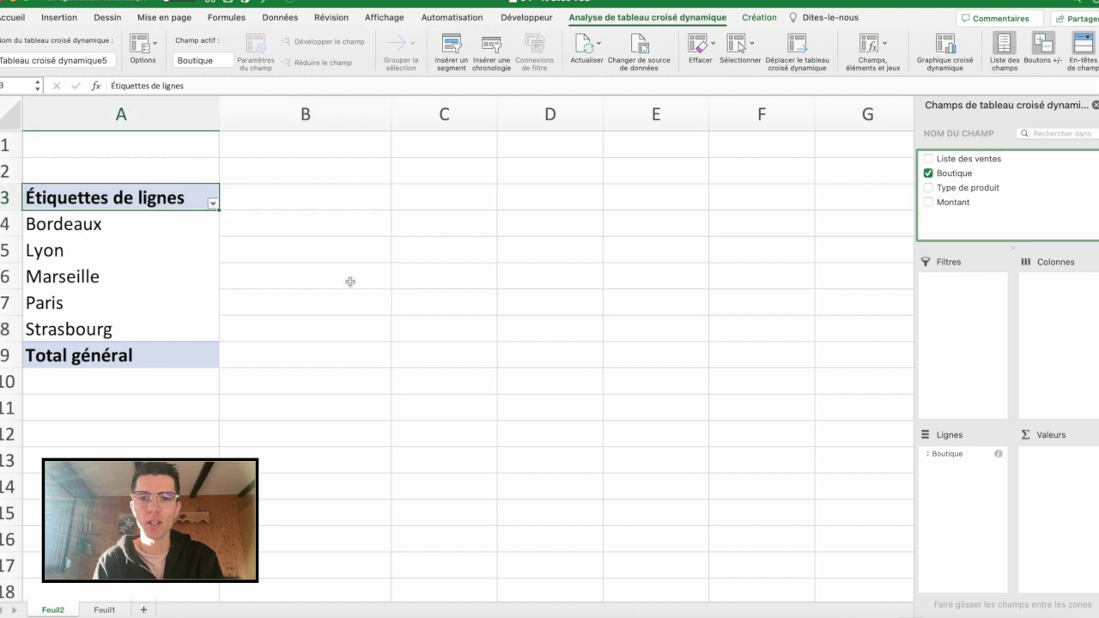
left_click_drag(977, 204, 1069, 480)
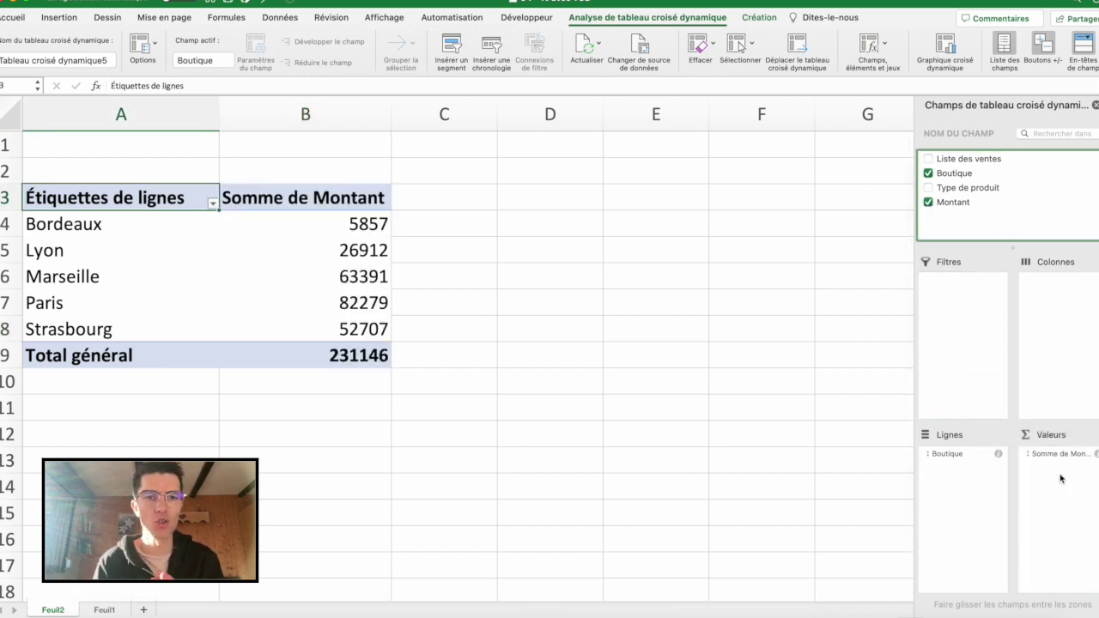
Step: Display the Somme de Montant values as a percentage of the grand total (% du total général)
right_click(348, 243)
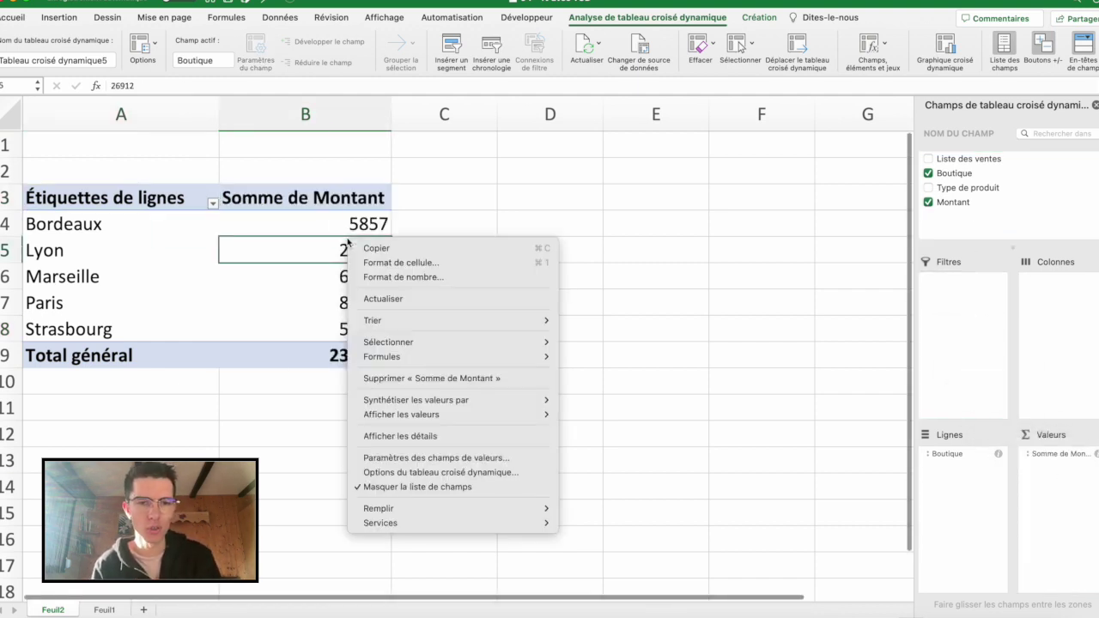
left_click(421, 458)
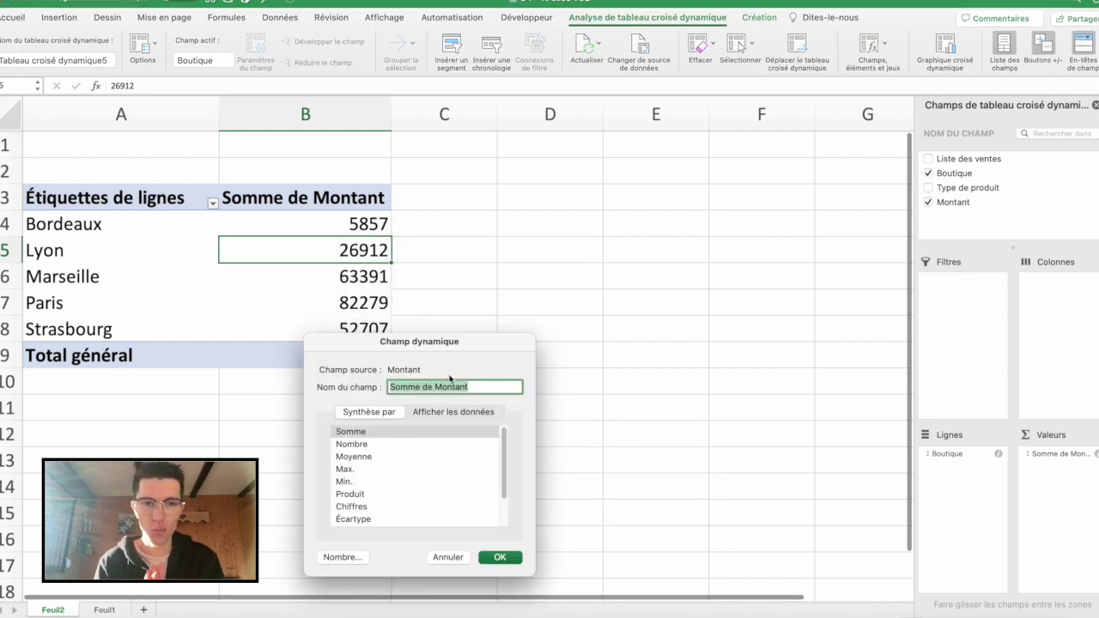
left_click_drag(459, 354, 580, 160)
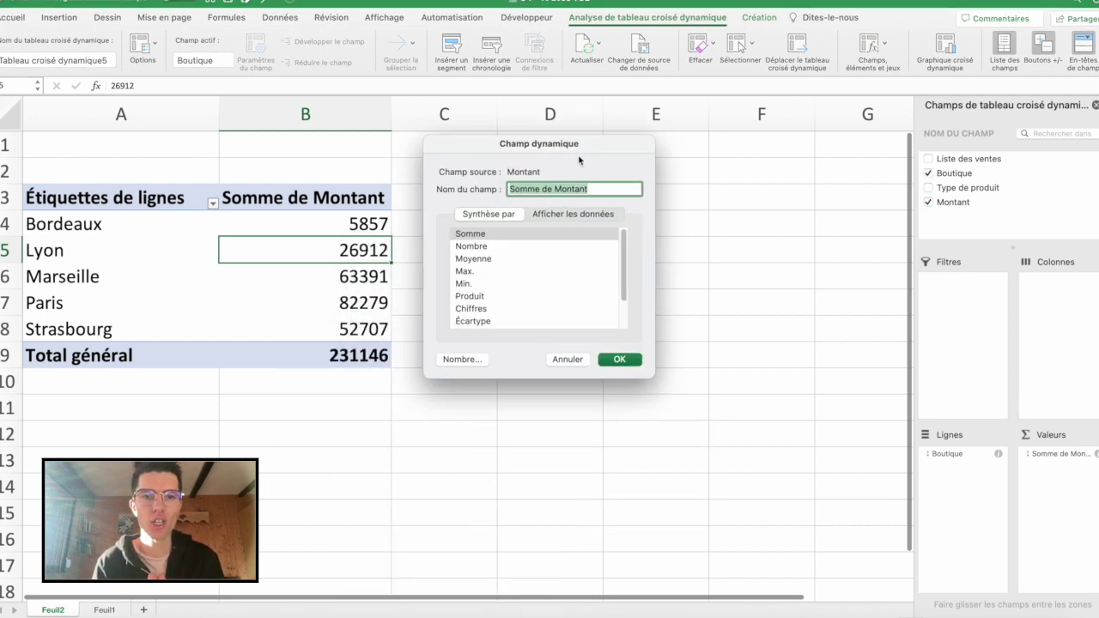
left_click(556, 215)
left_click(531, 238)
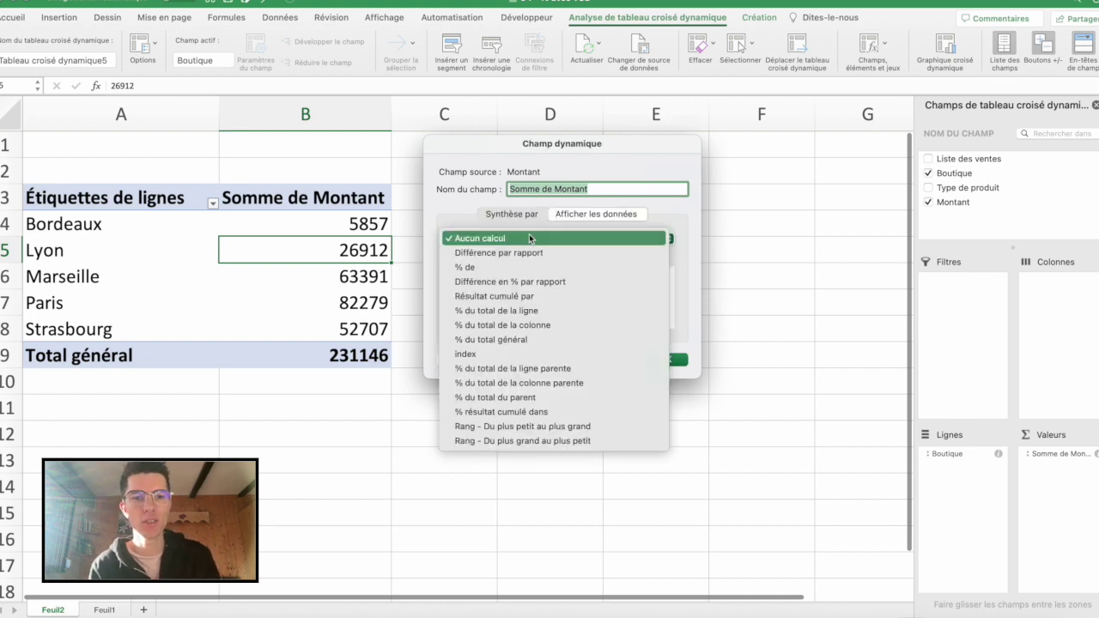
left_click(501, 340)
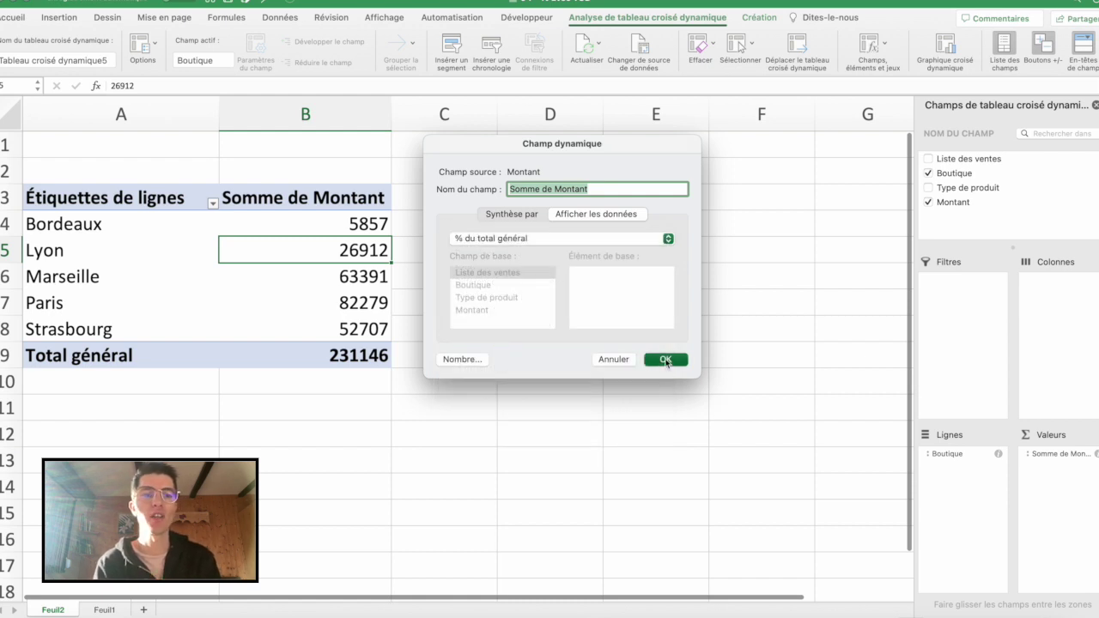
left_click(666, 360)
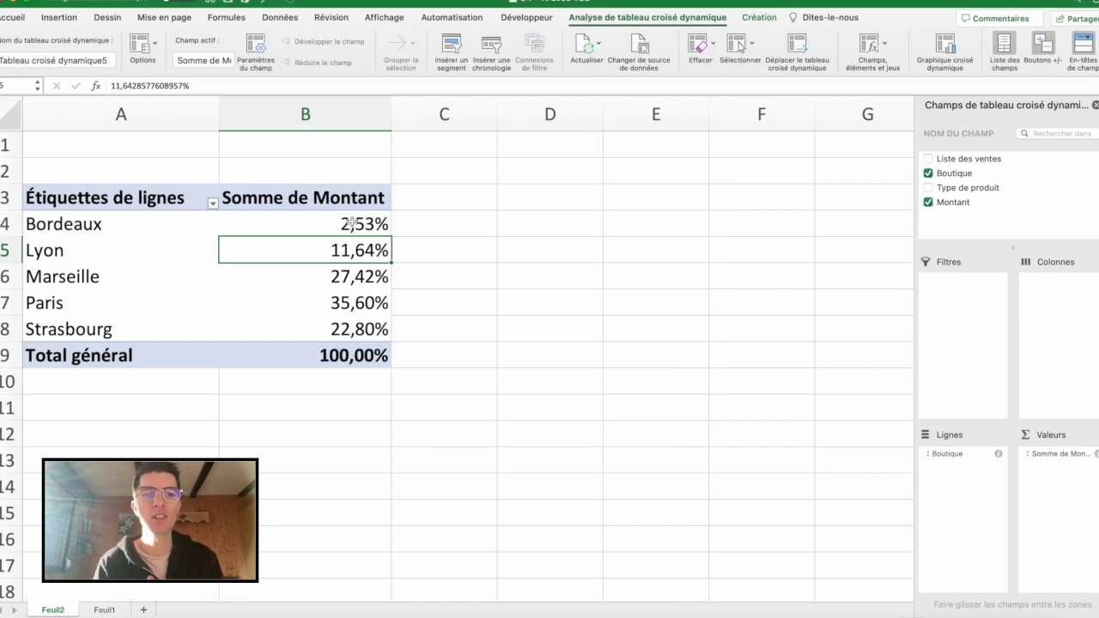
left_click_drag(352, 223, 344, 325)
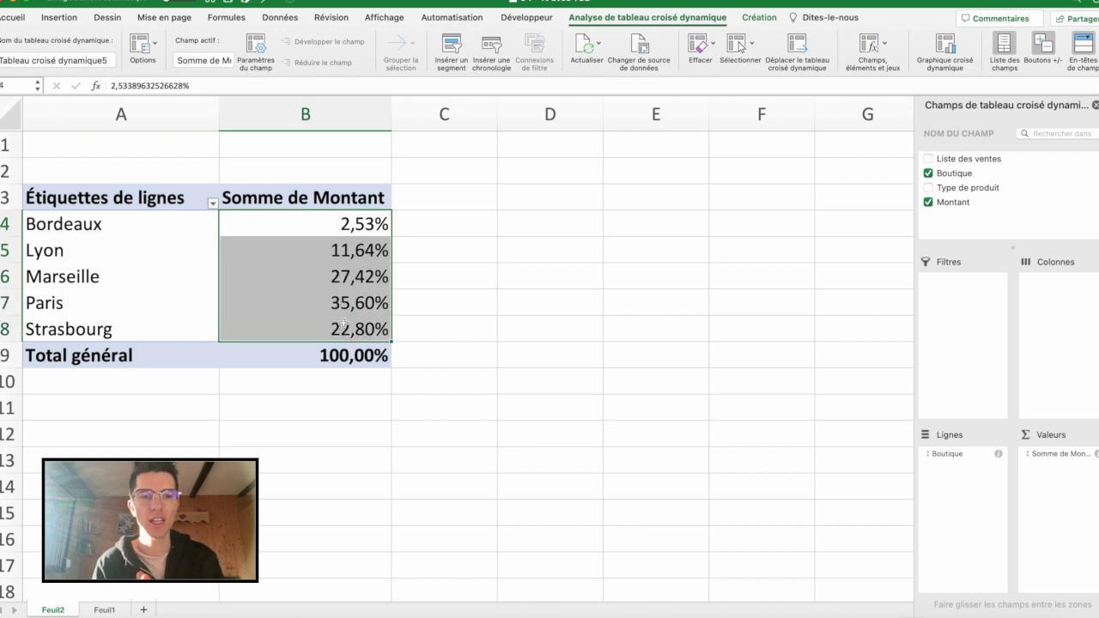
left_click(344, 324)
Step: Sort the shops in the pivot table by Somme de Montant from largest to smallest
right_click(349, 228)
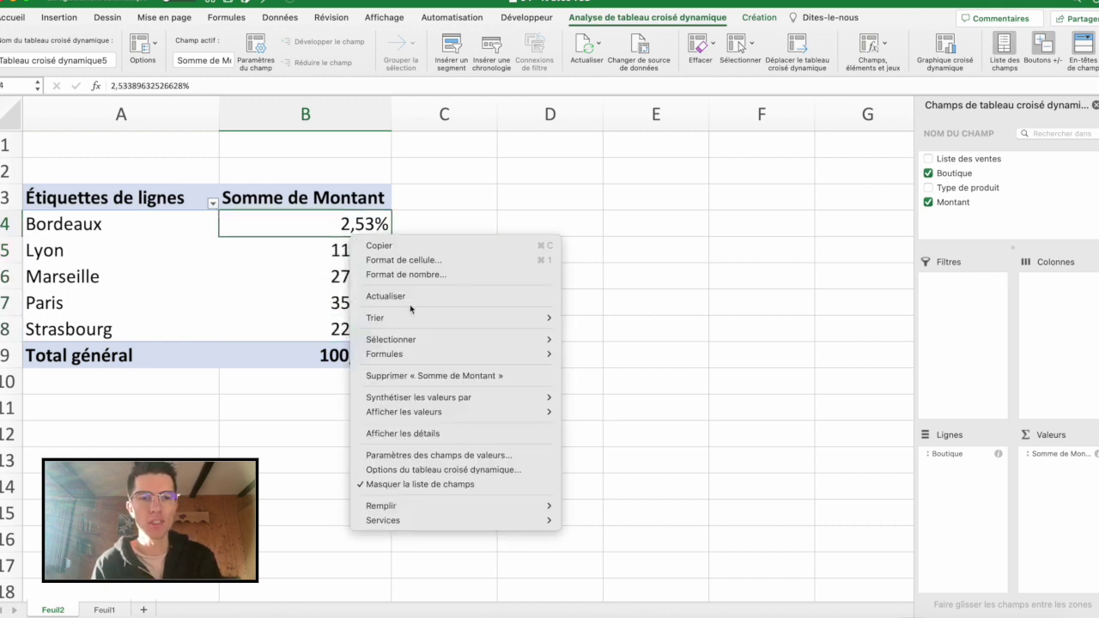
mouse_move(413, 316)
left_click(640, 335)
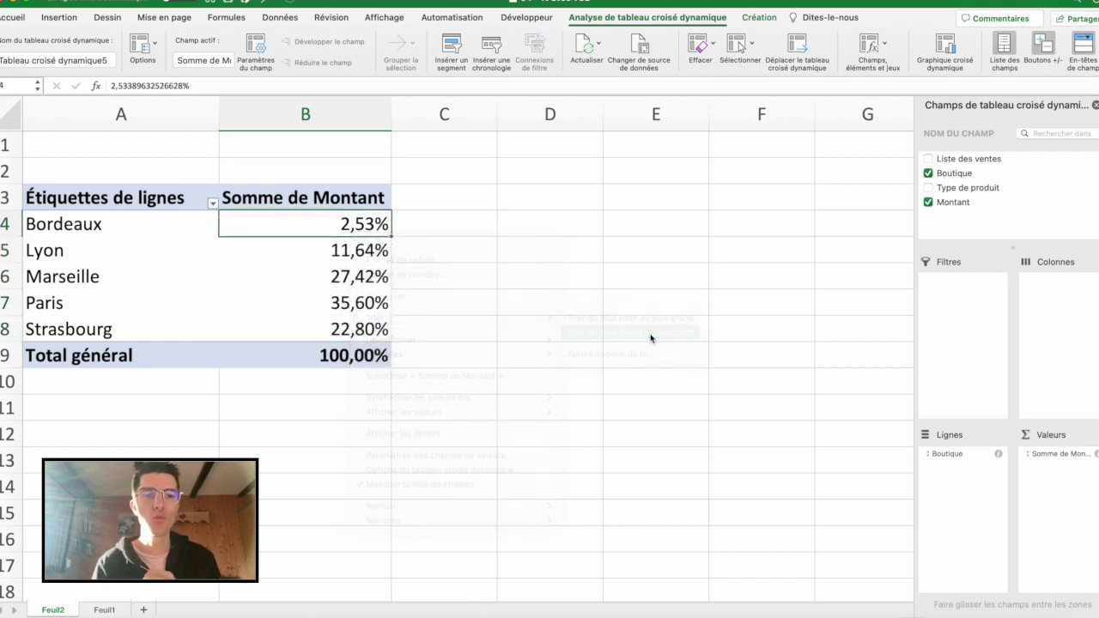
left_click(296, 247)
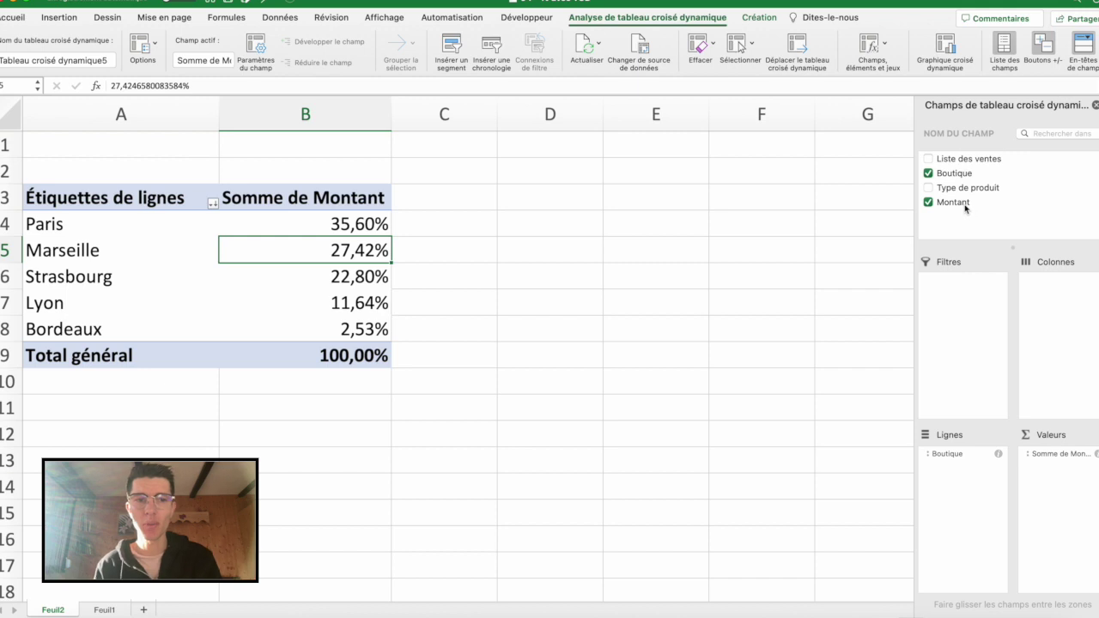
left_click_drag(348, 228, 335, 313)
Step: Add Montant to the pivot values a second time as a plain sum, placed before the percentage column
left_click_drag(959, 205, 1049, 492)
left_click_drag(1062, 452, 1065, 513)
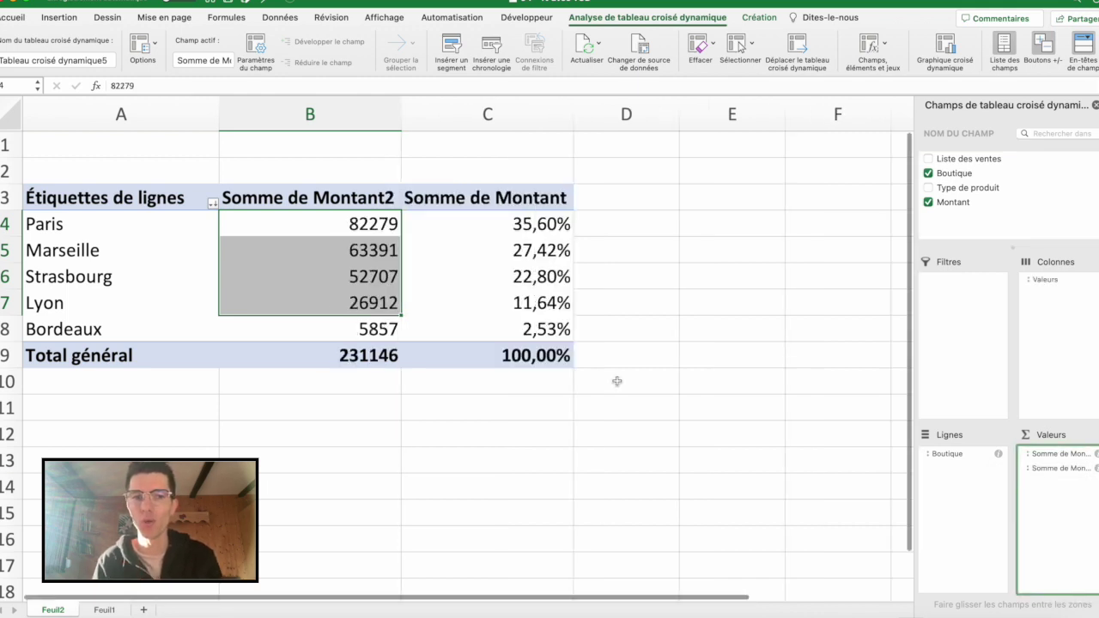
left_click(450, 284)
left_click(346, 245)
left_click_drag(361, 223, 361, 328)
left_click_drag(463, 230, 478, 326)
Step: Rename the two pivot value headers in B3 and C3 as Montant and Pourcentage
left_click(365, 201)
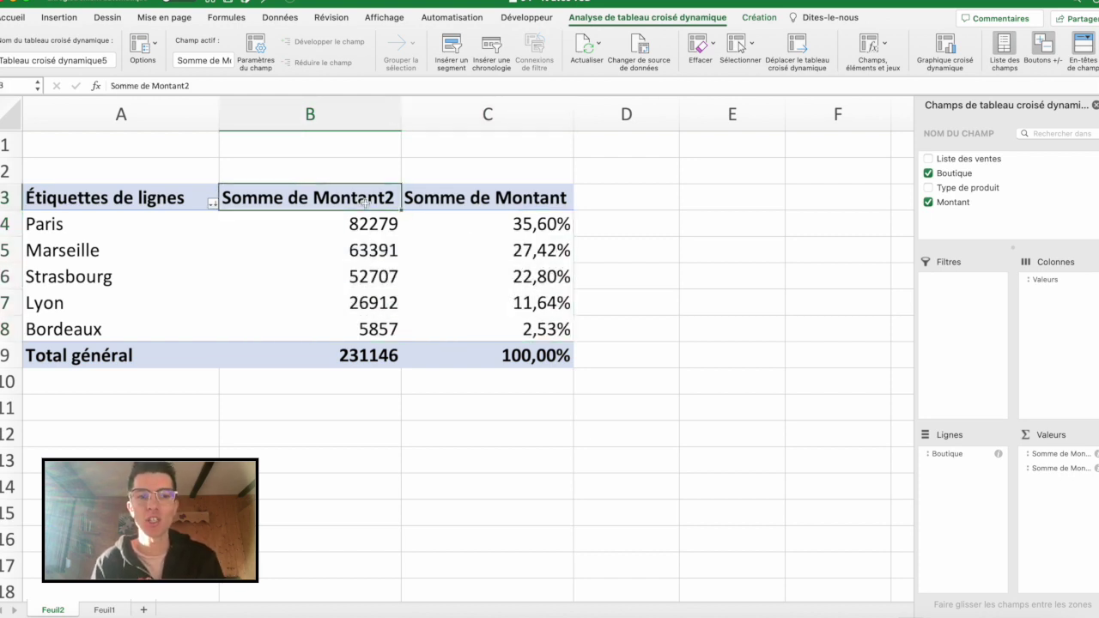
type("Montant")
key("Tab")
type("P")
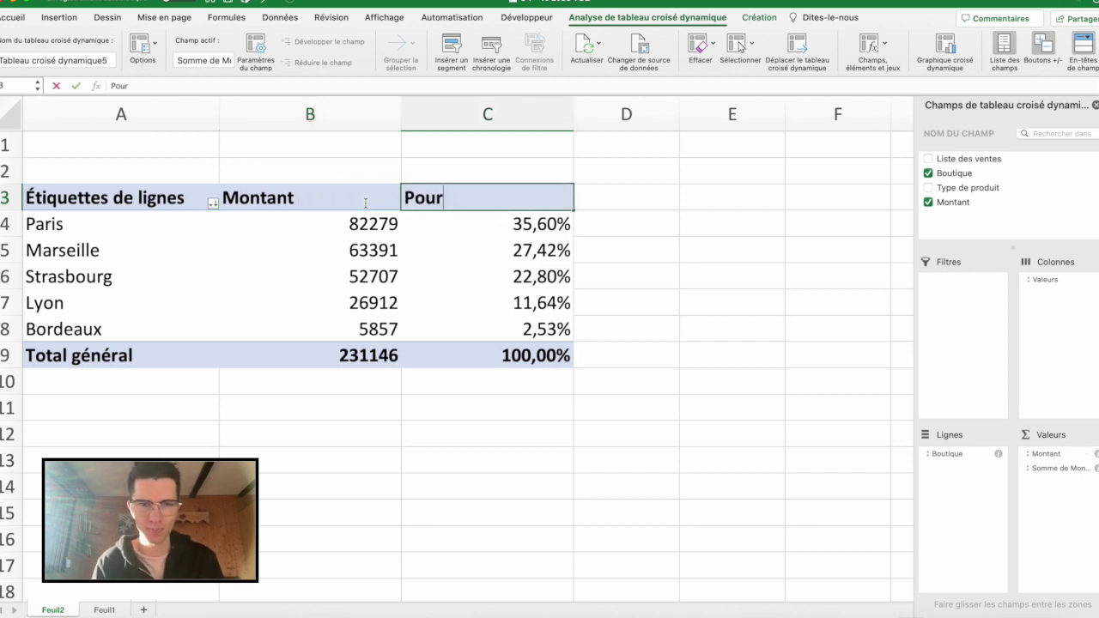
type("ourcentage")
key("Return")
left_click(434, 270)
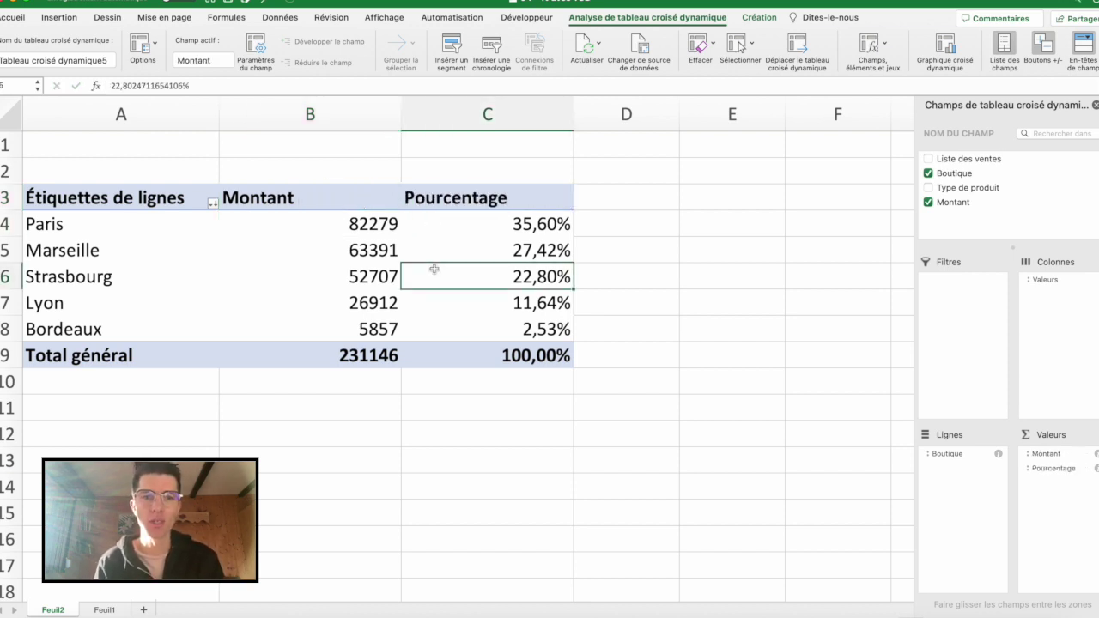
Step: Create a pivot table on a new worksheet from the sales table Tableau1 in Feuil1
left_click(103, 610)
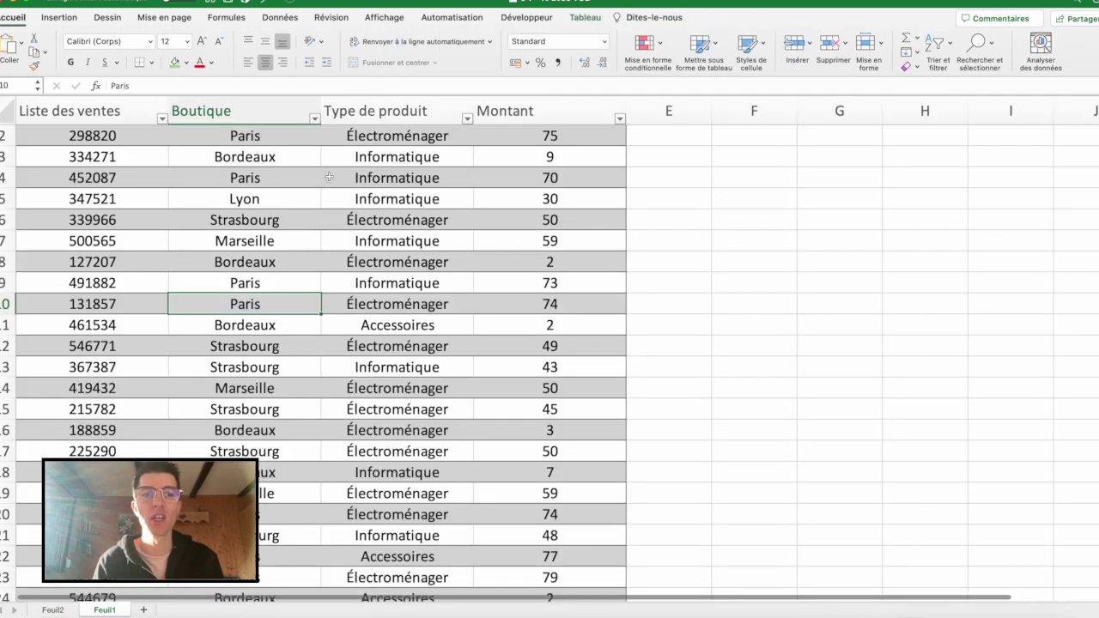
scroll(186, 194, "up", 1)
left_click(57, 18)
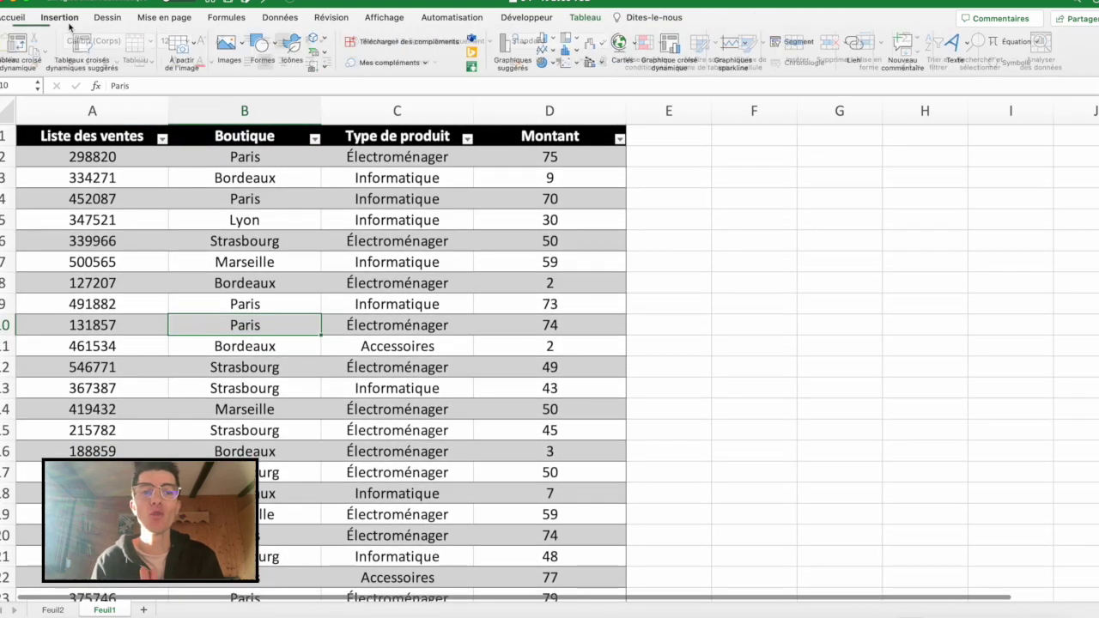
left_click(36, 44)
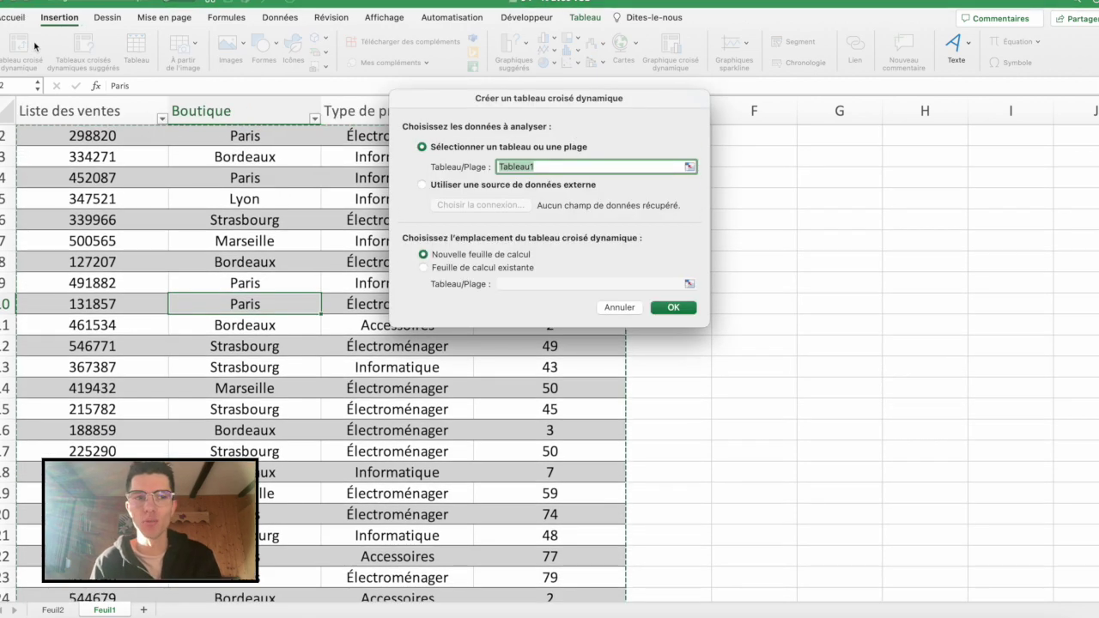
key("Return")
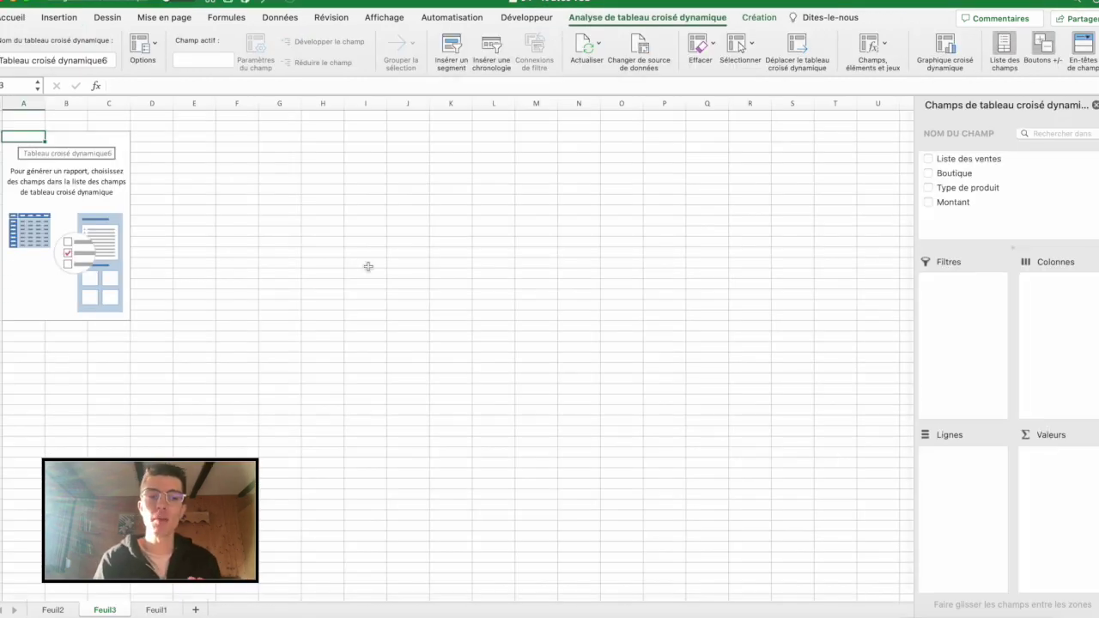
scroll(82, 147, "up", 5)
scroll(82, 147, "left", 2)
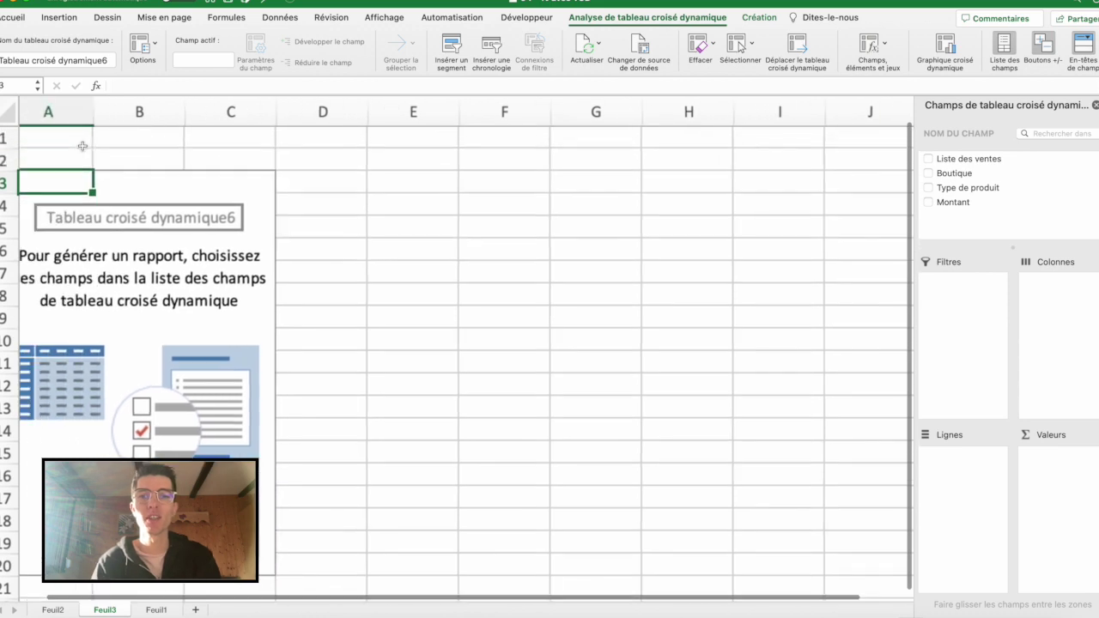
Step: Place Type de produit in the pivot rows and add Montant twice to the values
left_click_drag(955, 194, 968, 485)
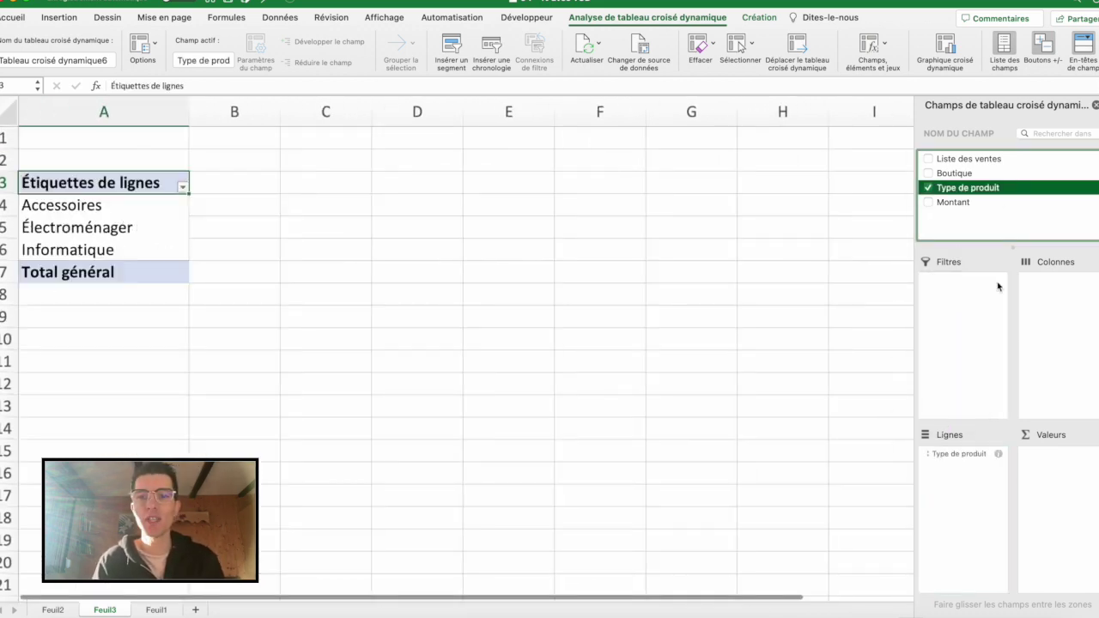
left_click(978, 204)
left_click_drag(972, 203, 1054, 460)
left_click_drag(987, 206, 1072, 528)
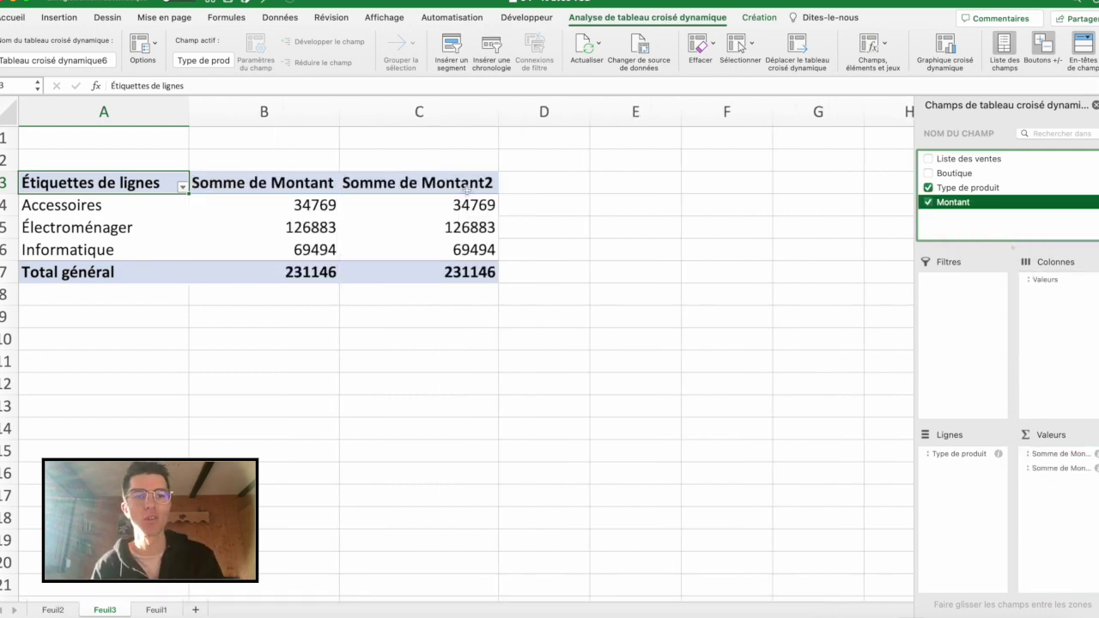
Step: Rename the Somme de Montant header as Montant and the Somme de Montant2 header as Pourcentage
left_click(325, 180)
left_click(319, 181)
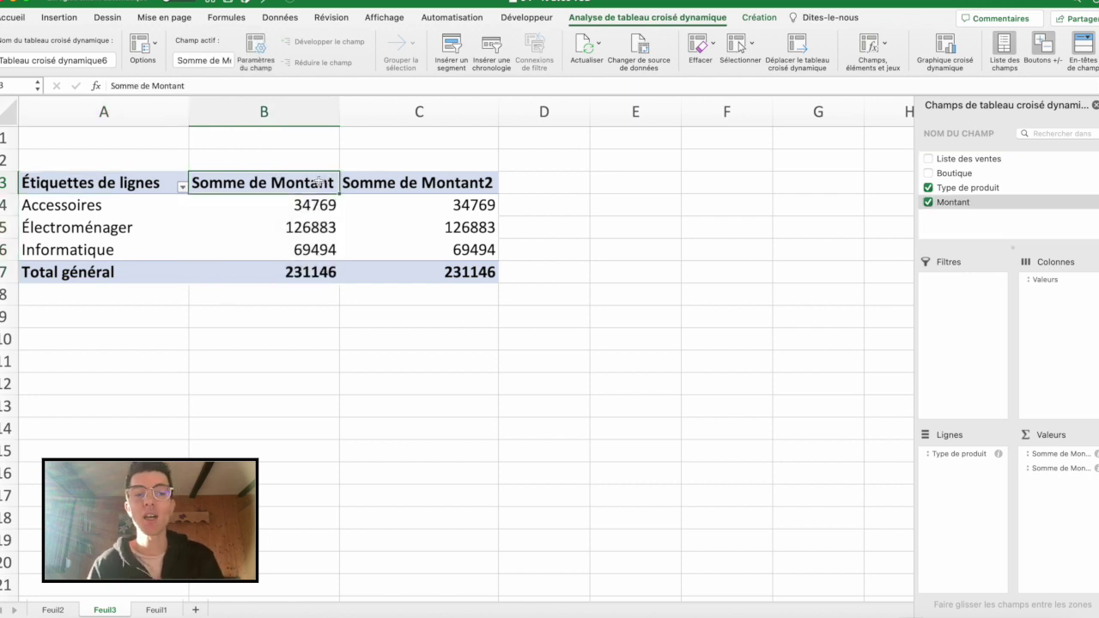
type("Montant")
key("Tab")
type("Pourcentage")
key("Return")
Step: Display the Pourcentage values of the product-type pivot table as % du total général
left_click(383, 207)
right_click(383, 207)
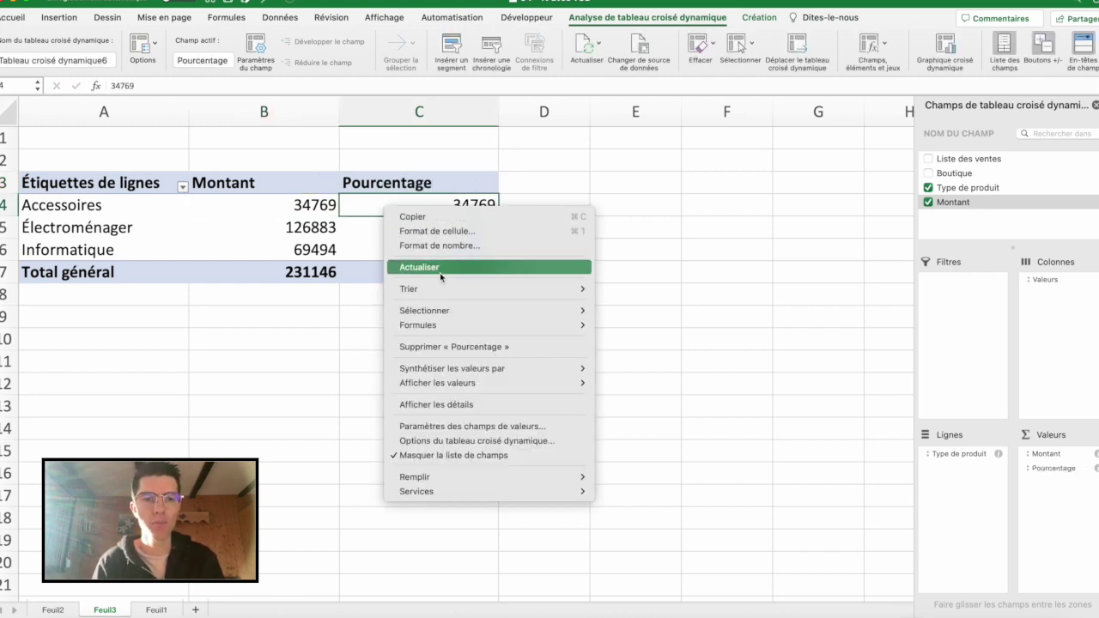
left_click(481, 426)
left_click(487, 388)
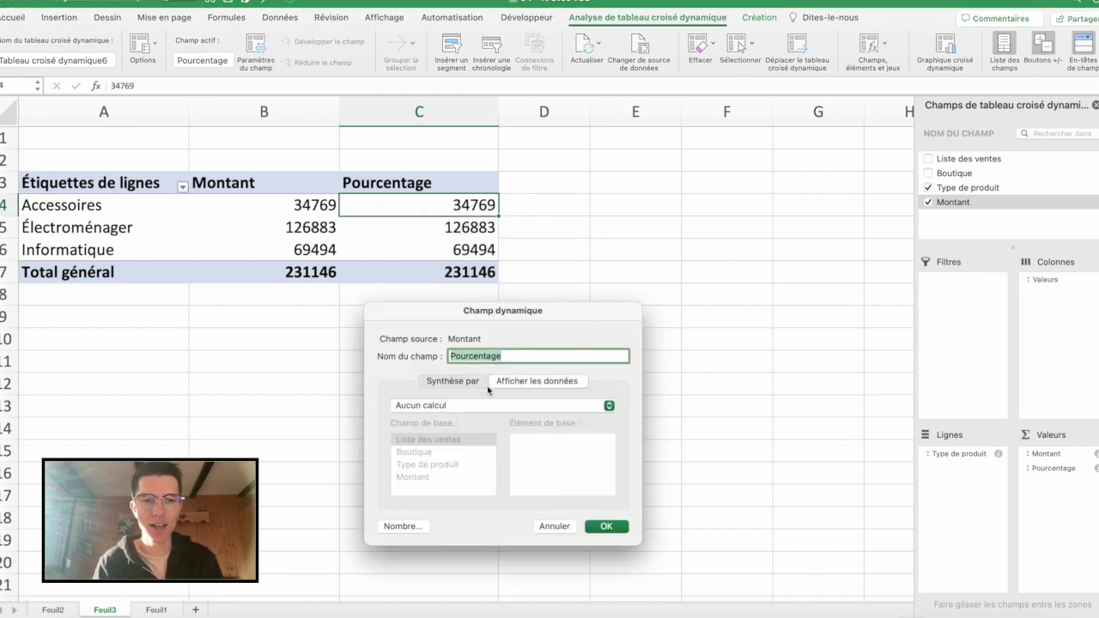
left_click(460, 409)
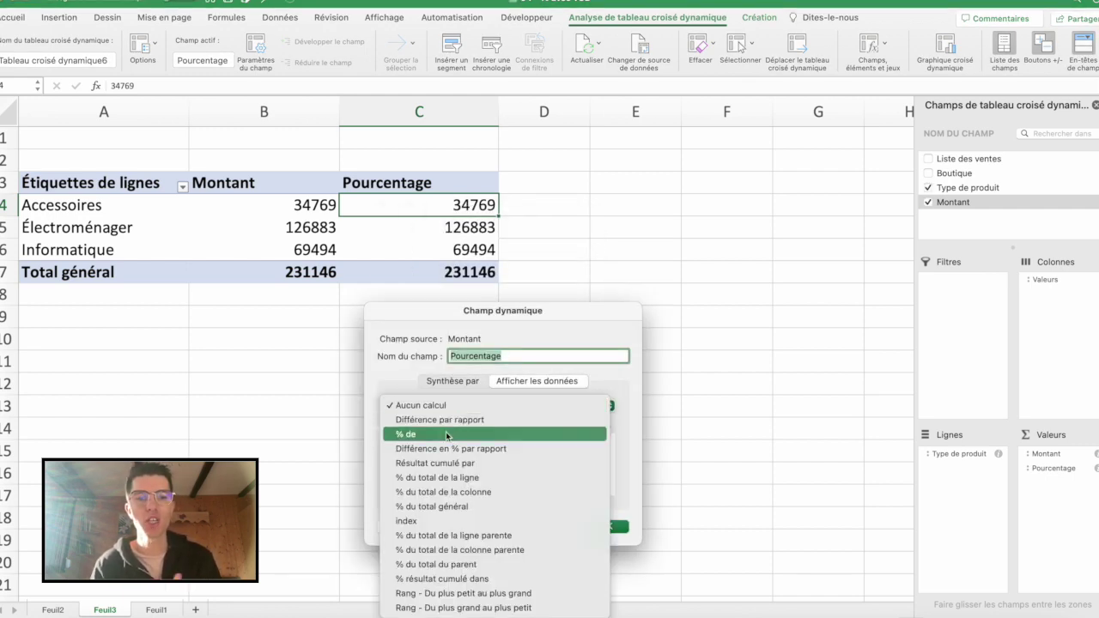
left_click(433, 506)
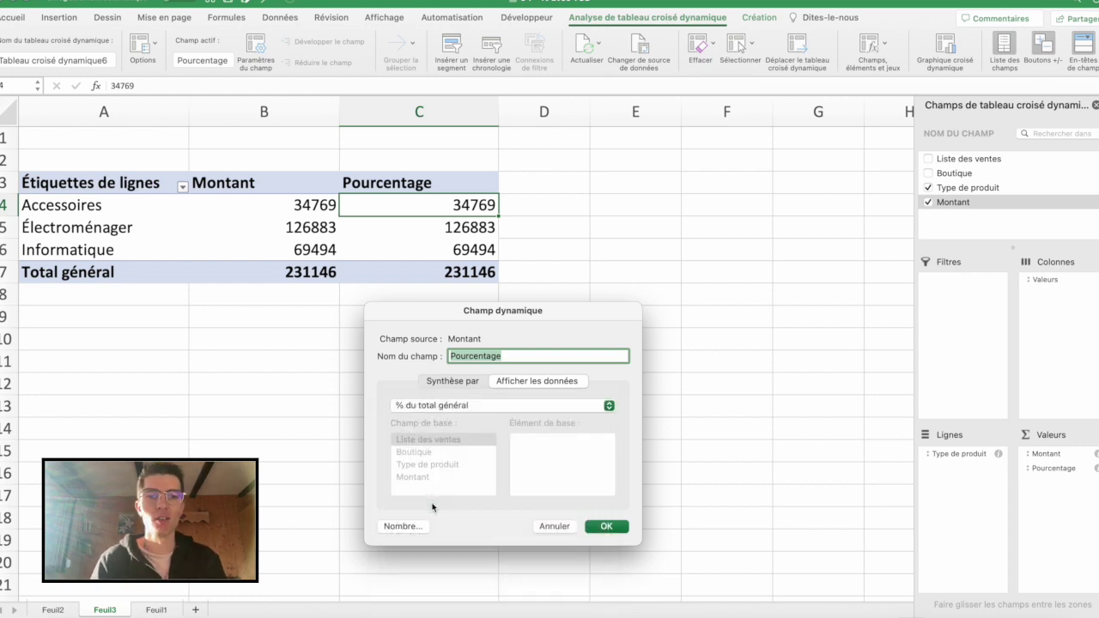
left_click(606, 527)
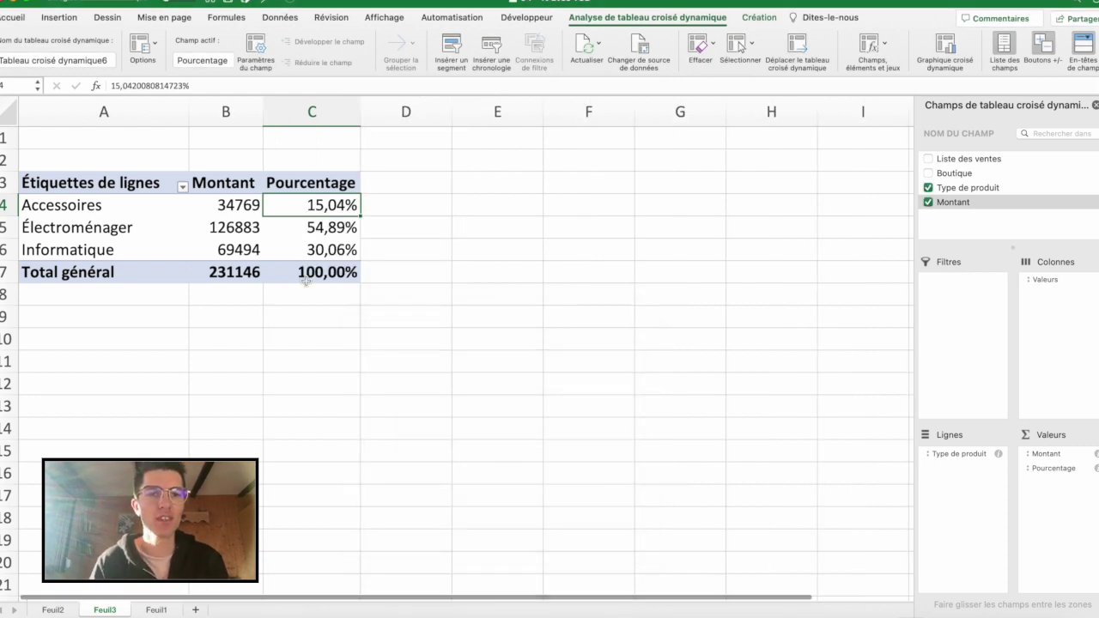
Step: Sort the product types in the pivot table by Montant from largest to smallest
left_click(237, 225)
right_click(239, 226)
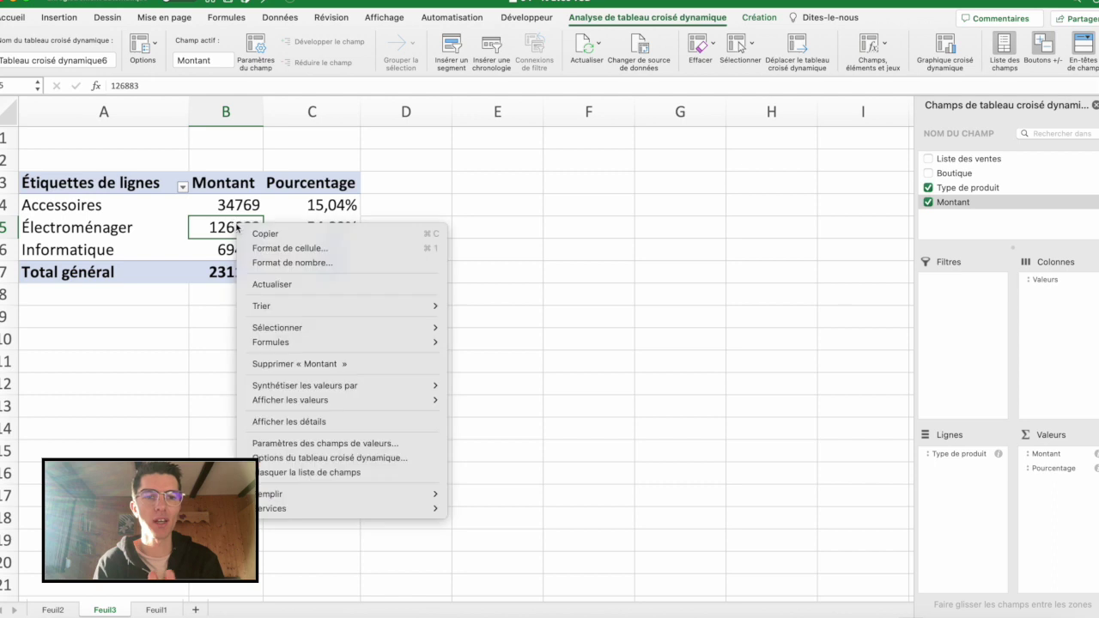
mouse_move(327, 311)
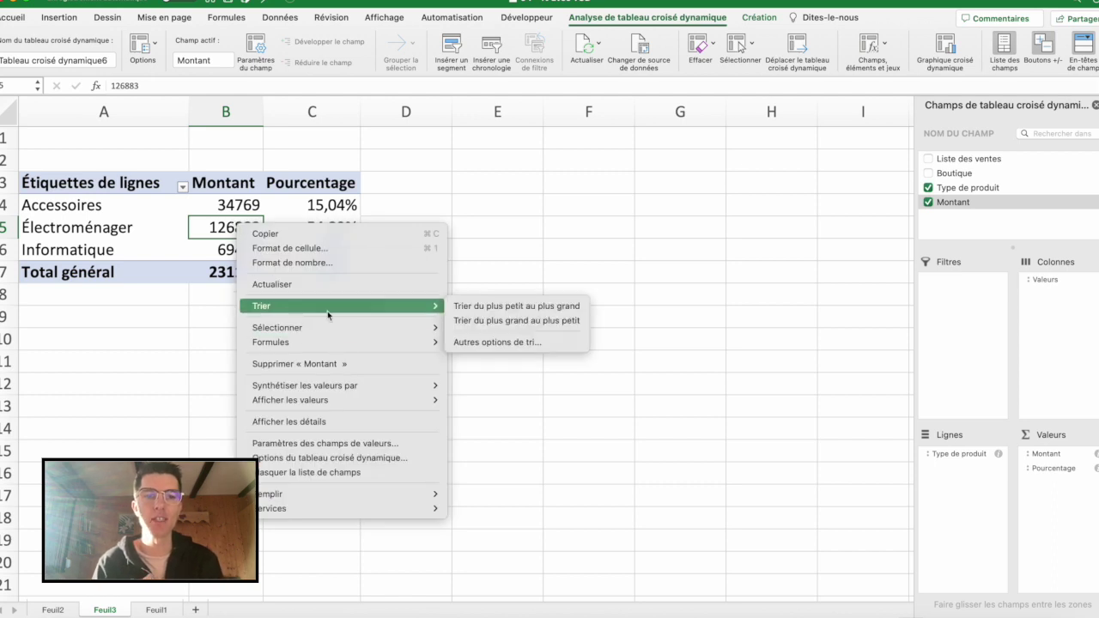
left_click(510, 321)
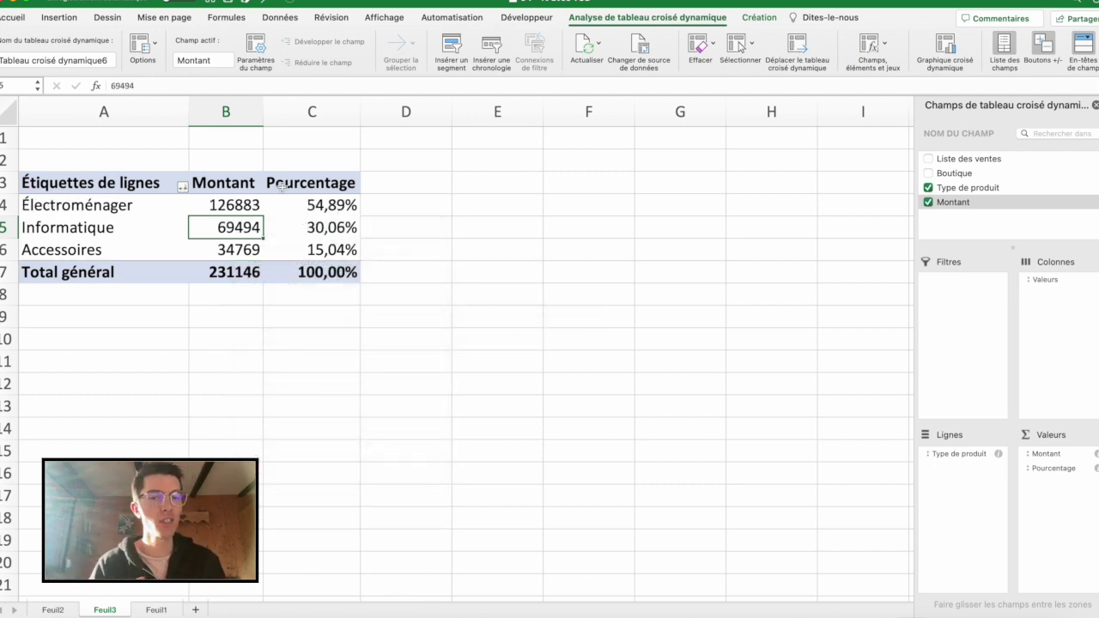
left_click_drag(290, 200, 295, 247)
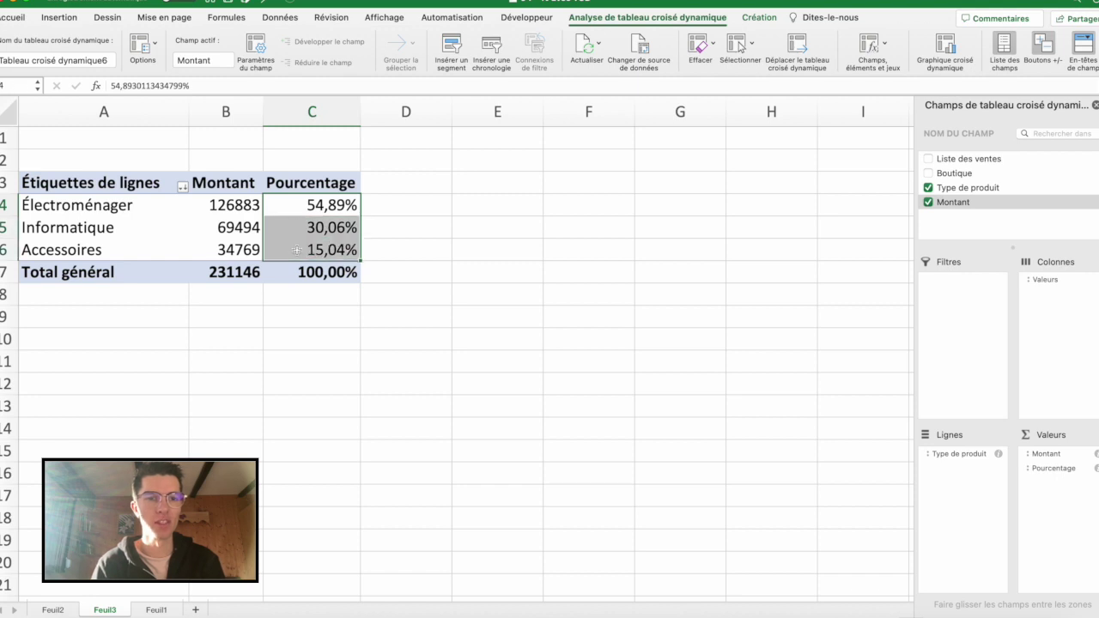
left_click(297, 250)
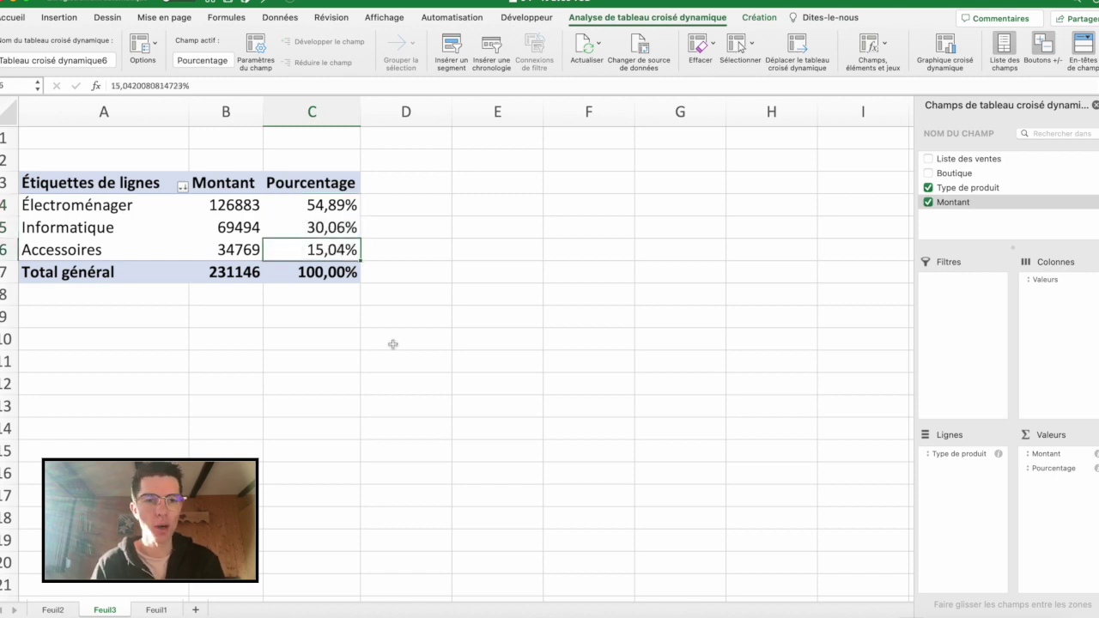
Step: Create another pivot table on a new worksheet from the sales list in Feuil1
left_click(155, 610)
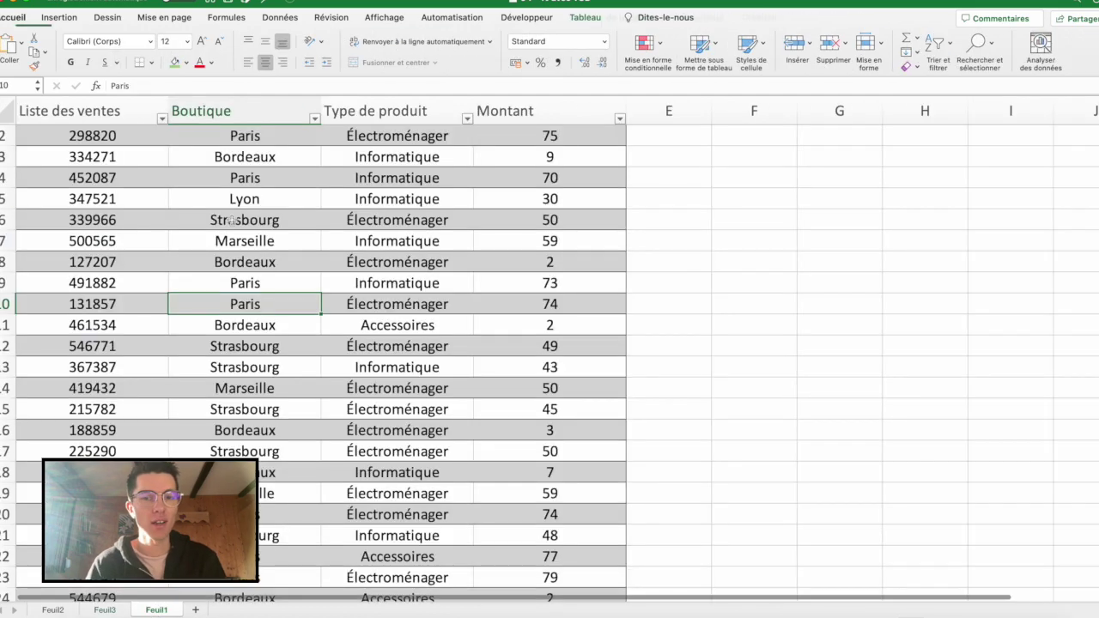
scroll(236, 262, "up", 2)
left_click(190, 217)
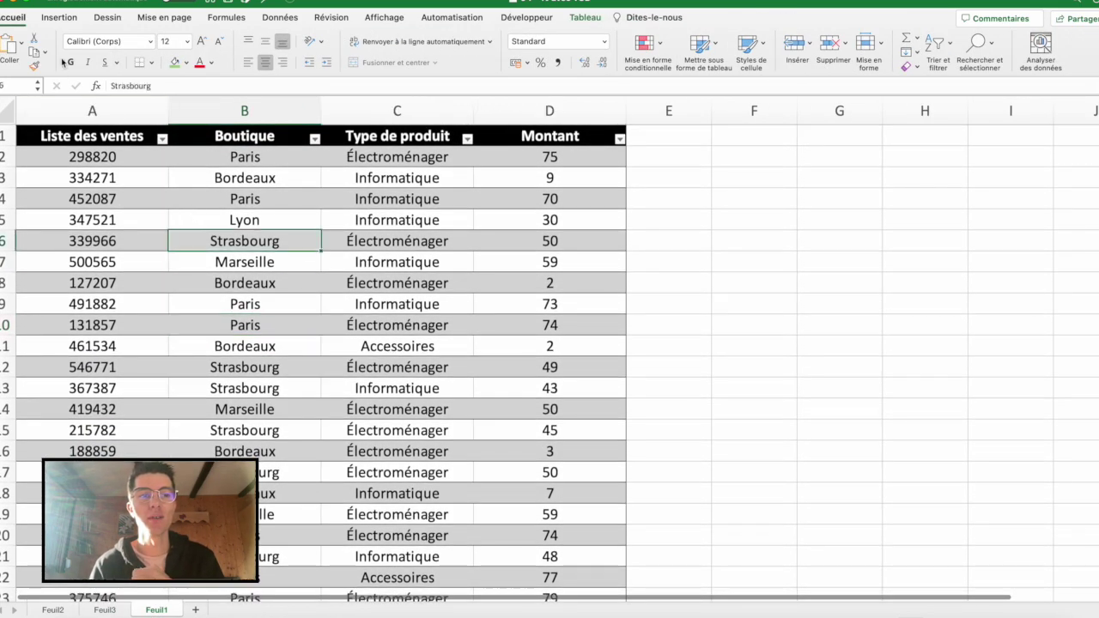
left_click(58, 17)
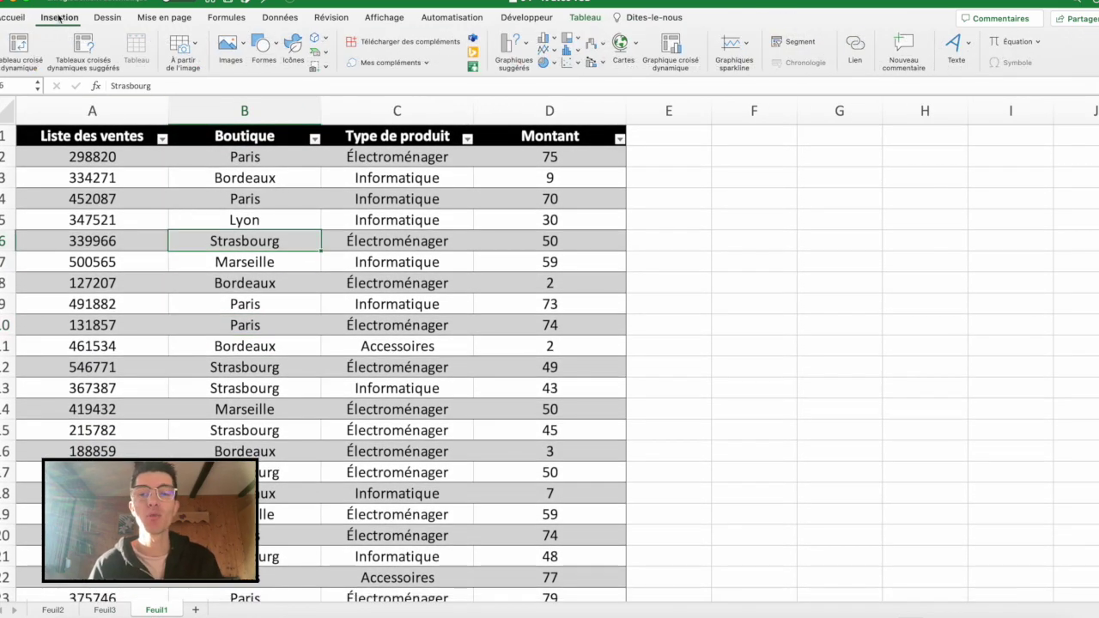
left_click(19, 43)
key("Return")
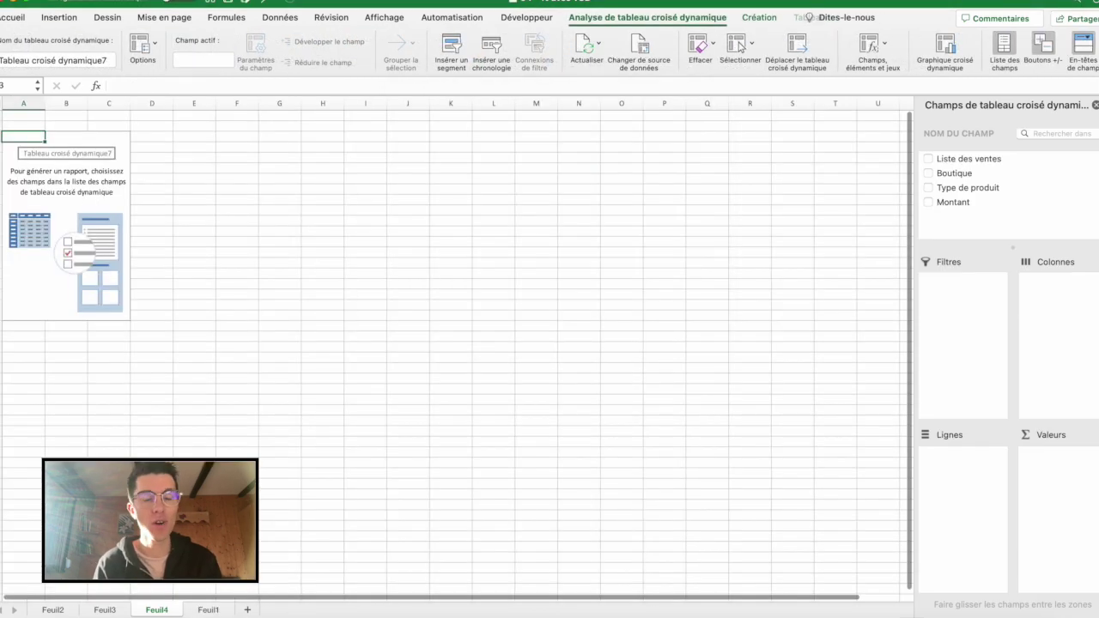
scroll(88, 130, "up", 5)
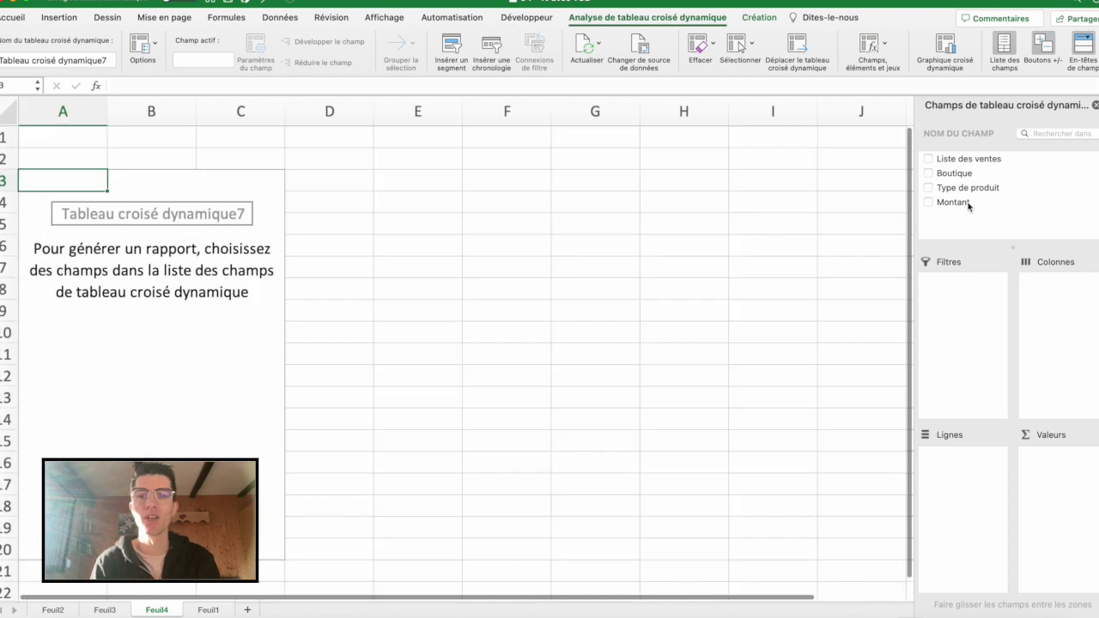
Step: Place Boutique in the pivot rows with Type de produit nested beneath it
left_click_drag(953, 178, 976, 488)
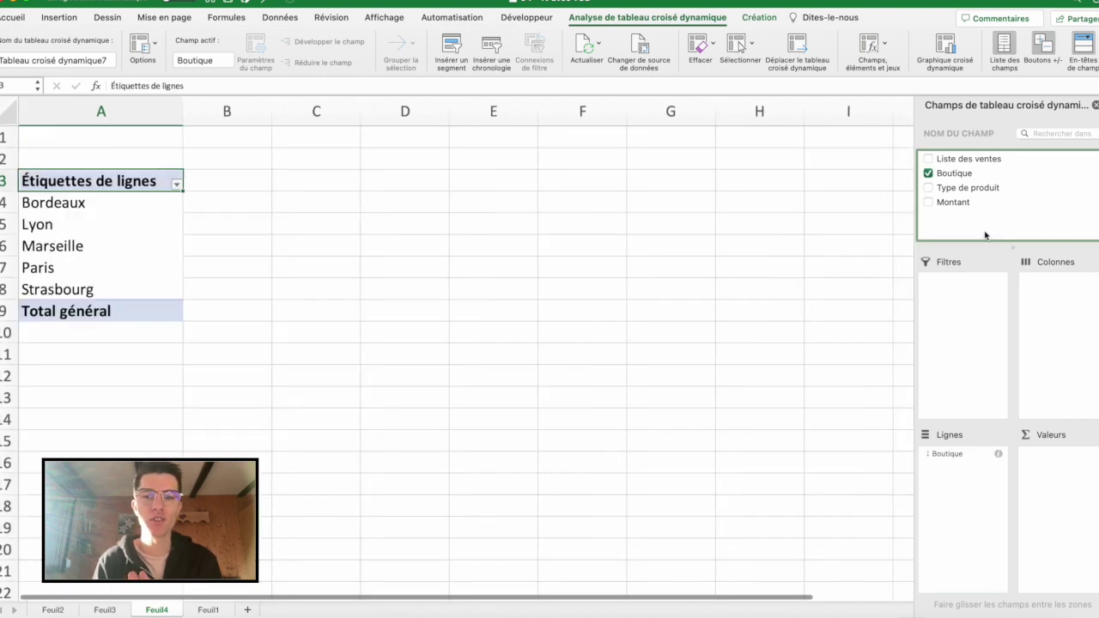
left_click_drag(979, 192, 982, 523)
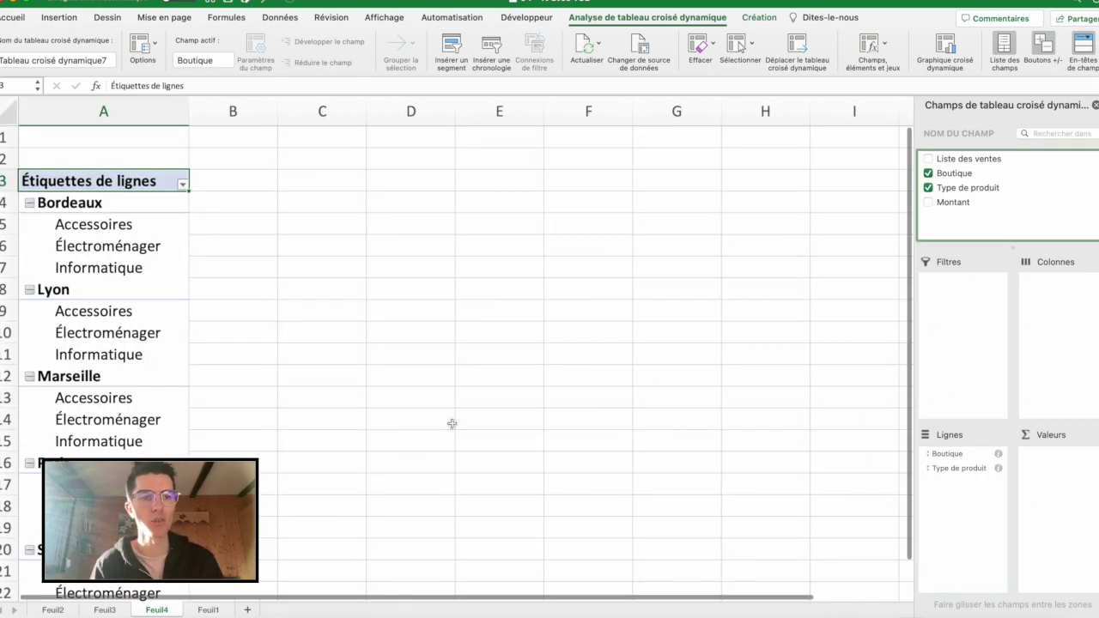
scroll(451, 423, "down", 3)
scroll(452, 424, "up", 2)
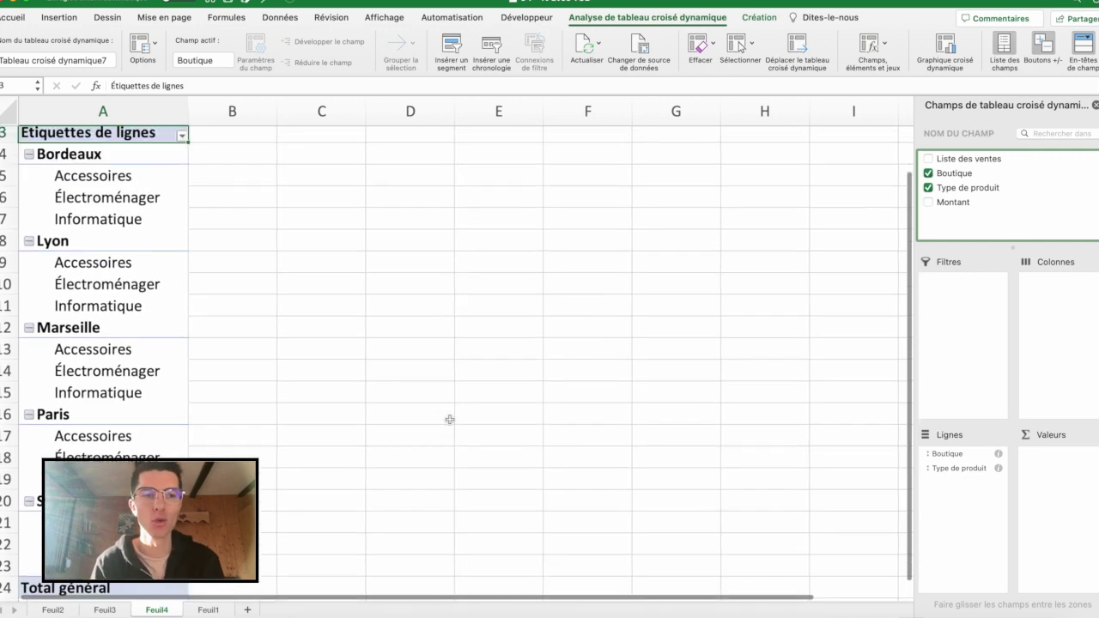
scroll(450, 415, "down", 3)
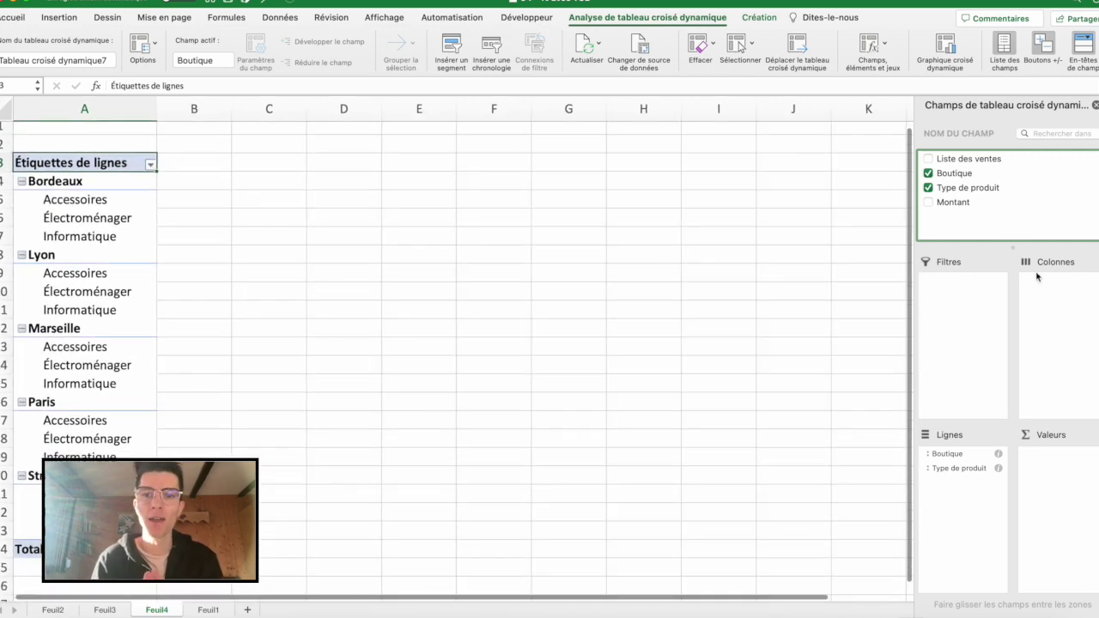
Step: Add Montant twice to the values of the shop and product-type pivot table
left_click_drag(945, 202, 1067, 458)
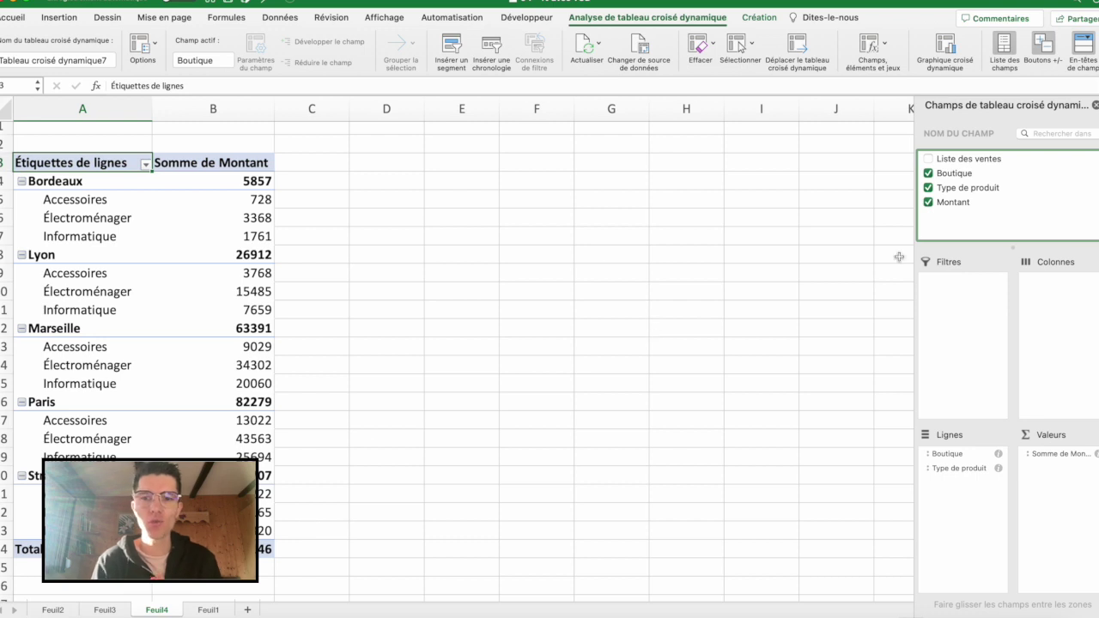
left_click_drag(975, 204, 1000, 416)
left_click_drag(1001, 418, 1047, 491)
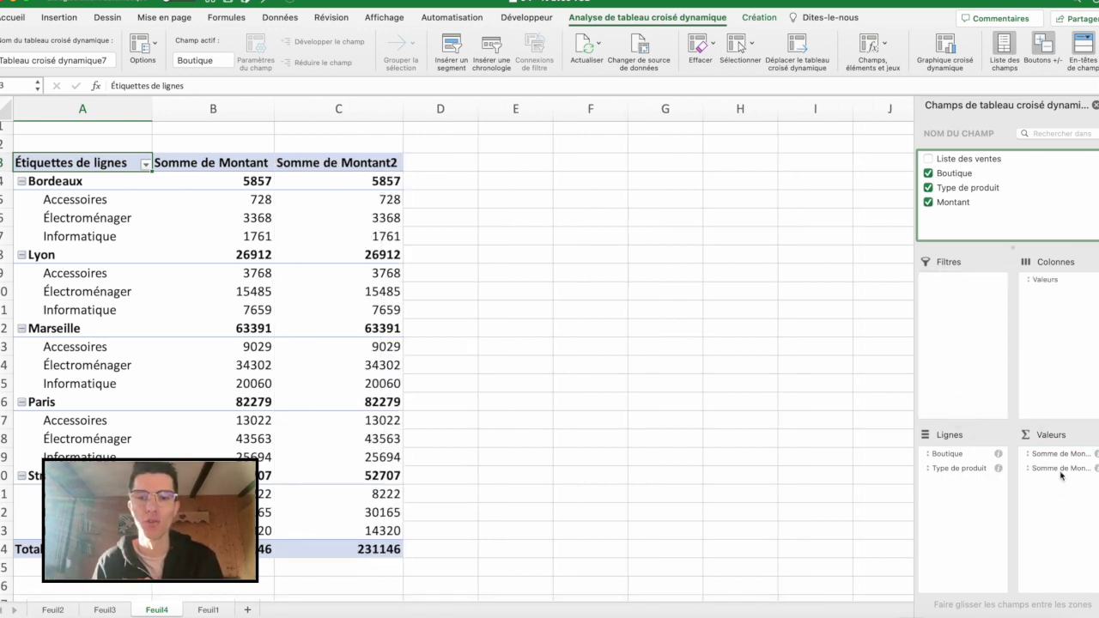
Step: Rename the second Montant value field as Pourcentage and show it as % du total général
left_click(1061, 474)
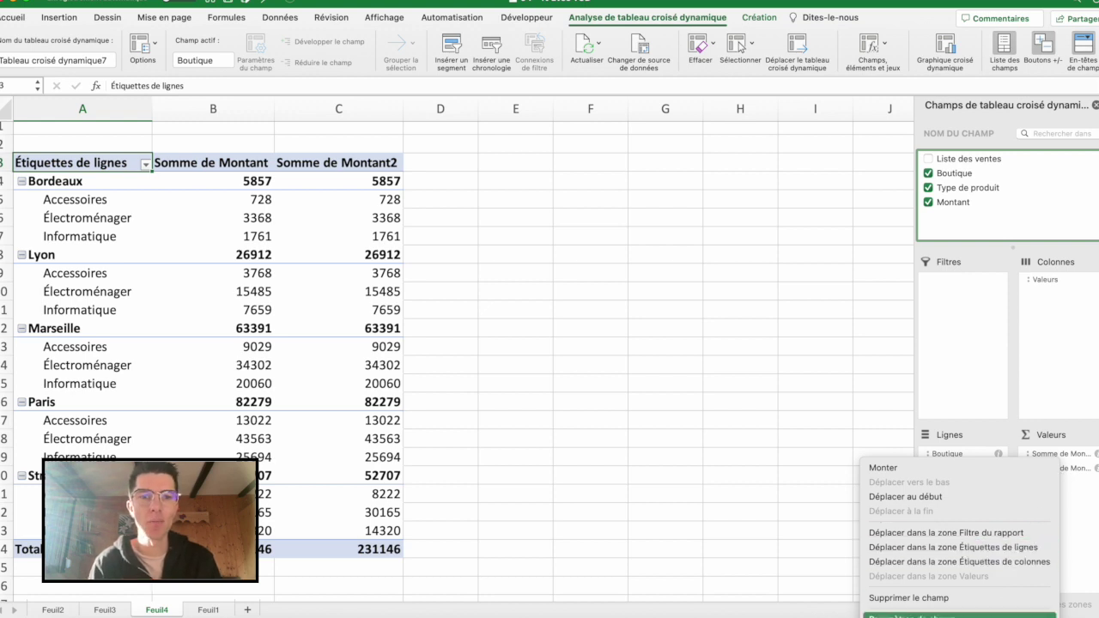
left_click(987, 615)
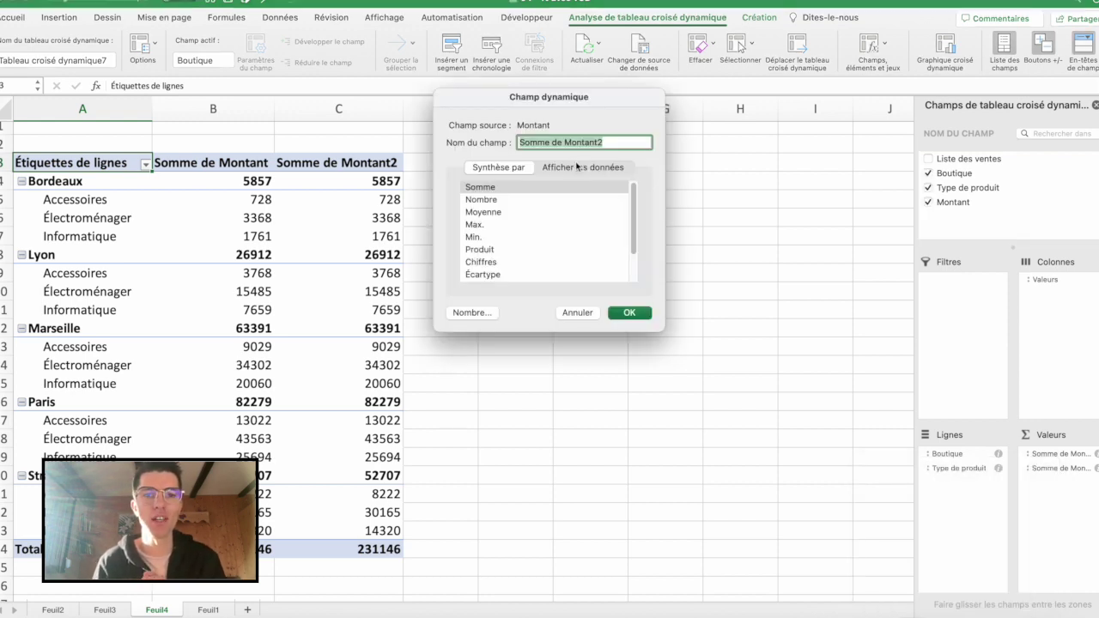
left_click(578, 166)
left_click(553, 194)
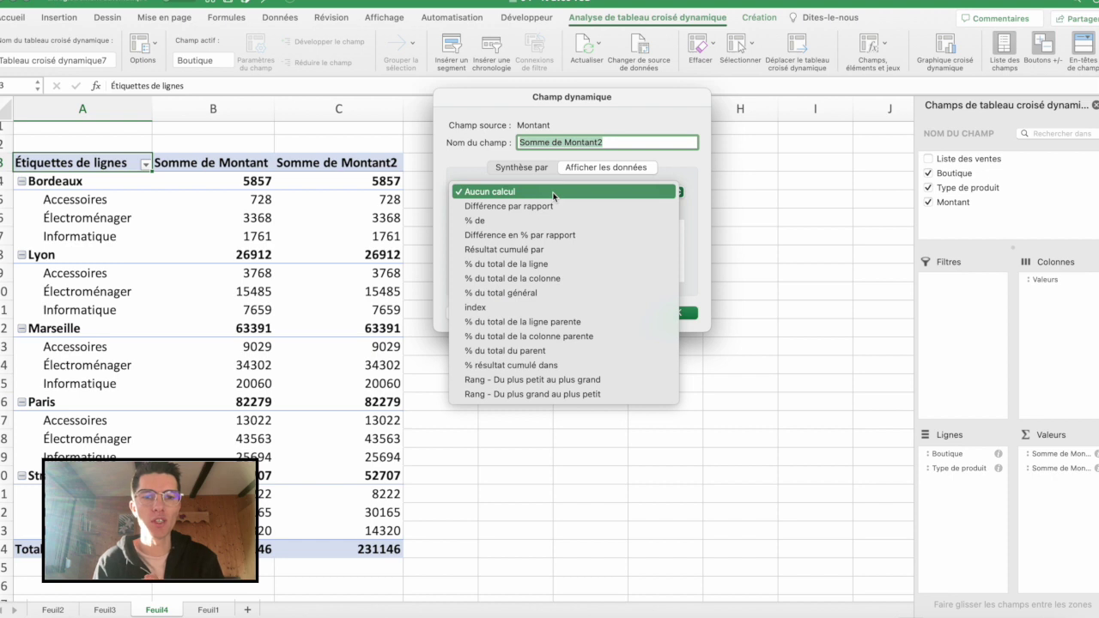
left_click(507, 290)
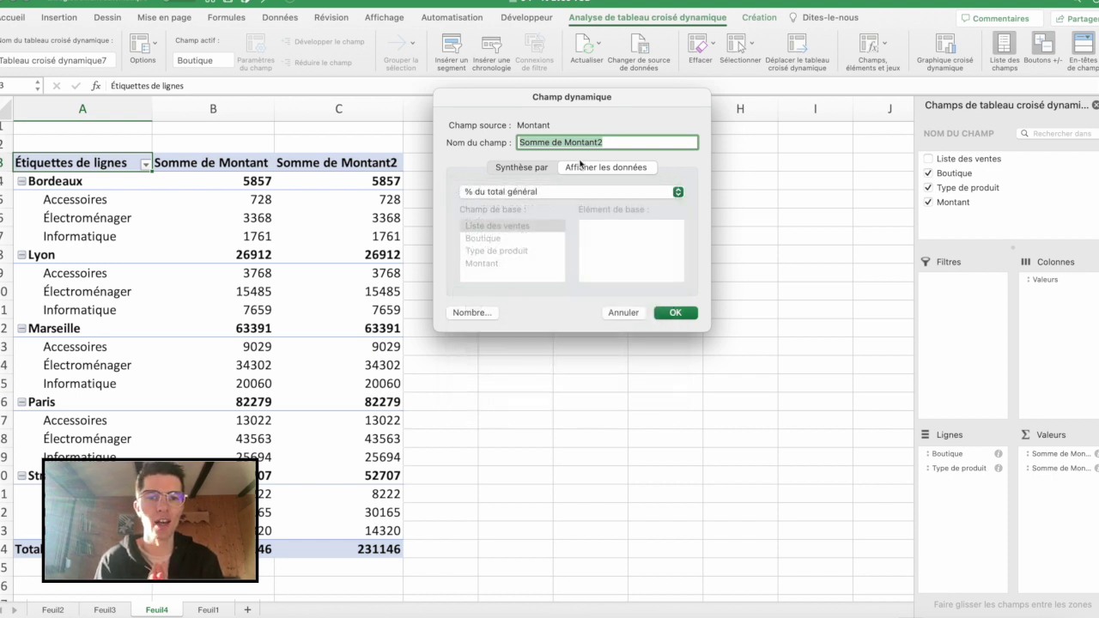
left_click_drag(607, 142, 518, 145)
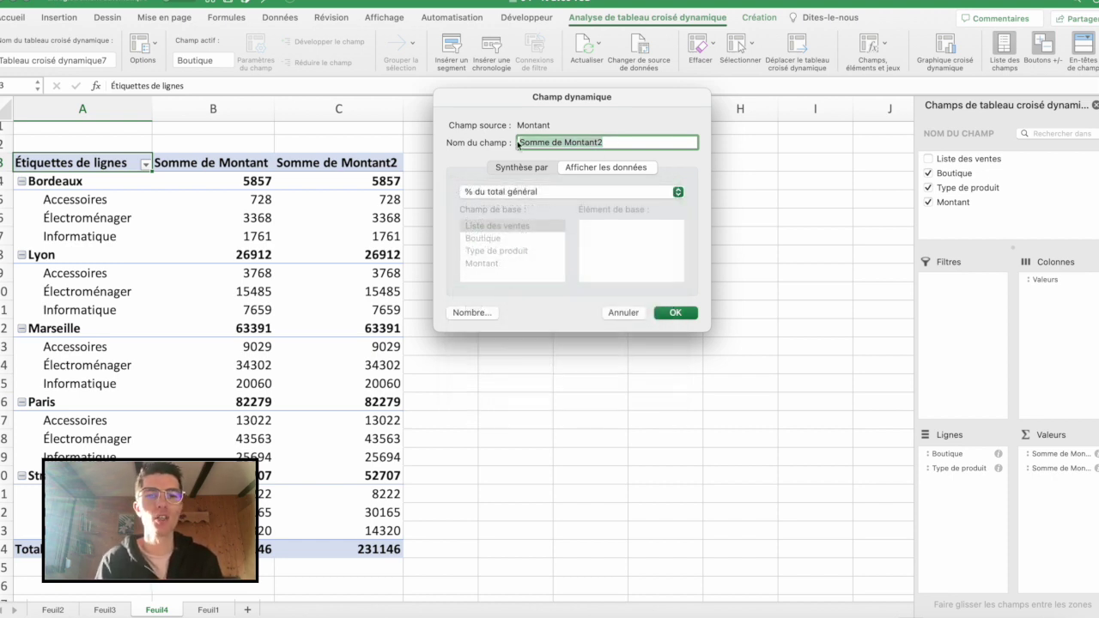
type("Pourcentage")
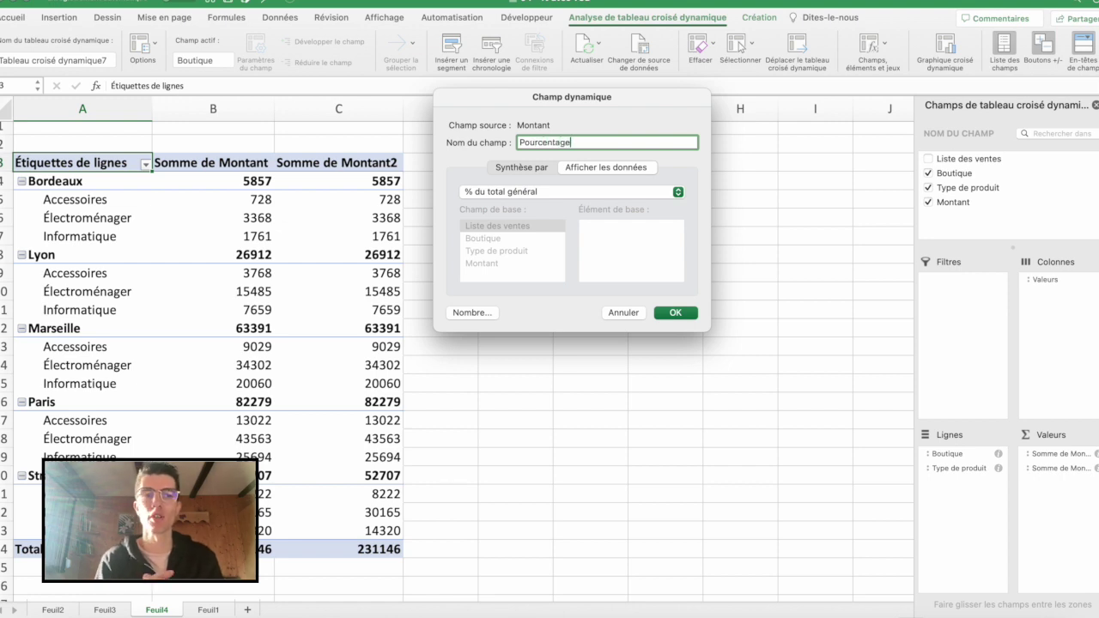
key("Return")
left_click_drag(353, 110, 355, 110)
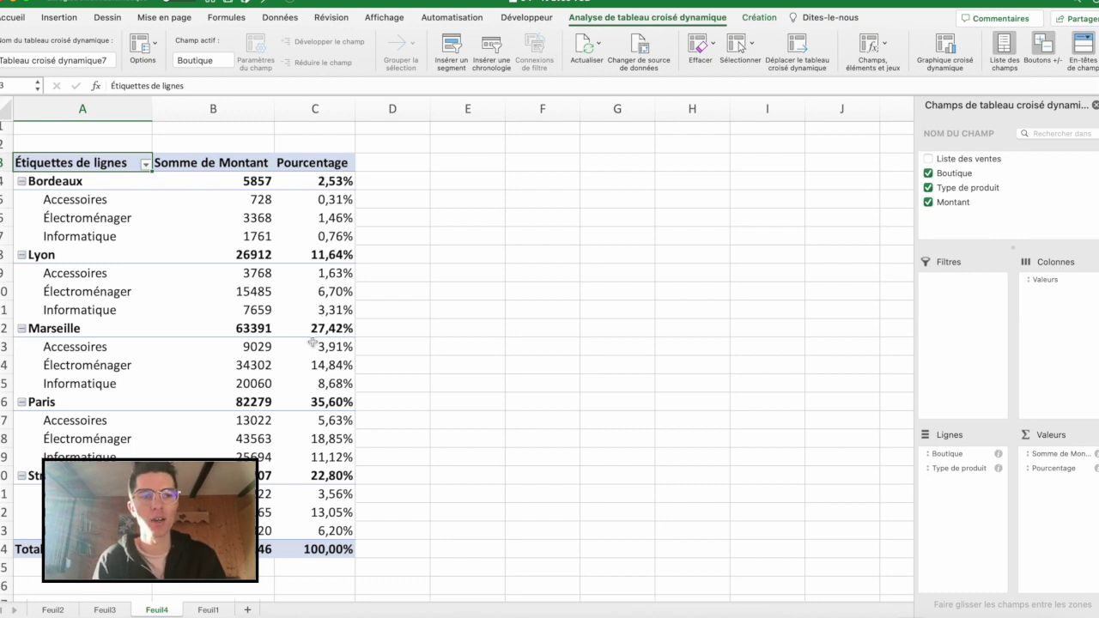
Step: Sort the shops in the pivot table by Pourcentage from largest to smallest
left_click(325, 179)
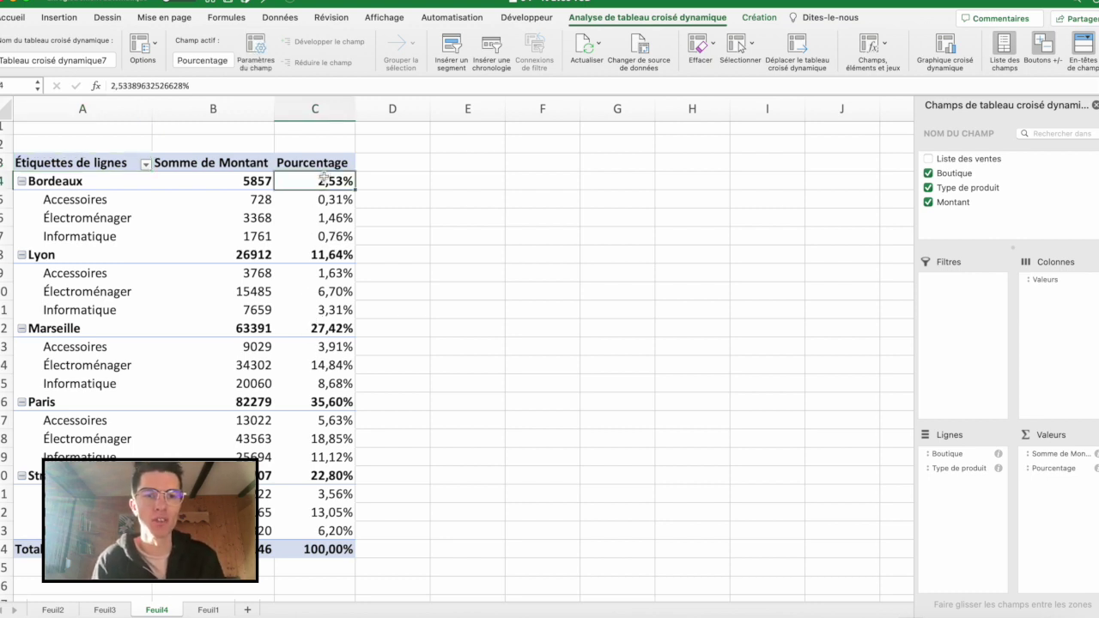
right_click(325, 178)
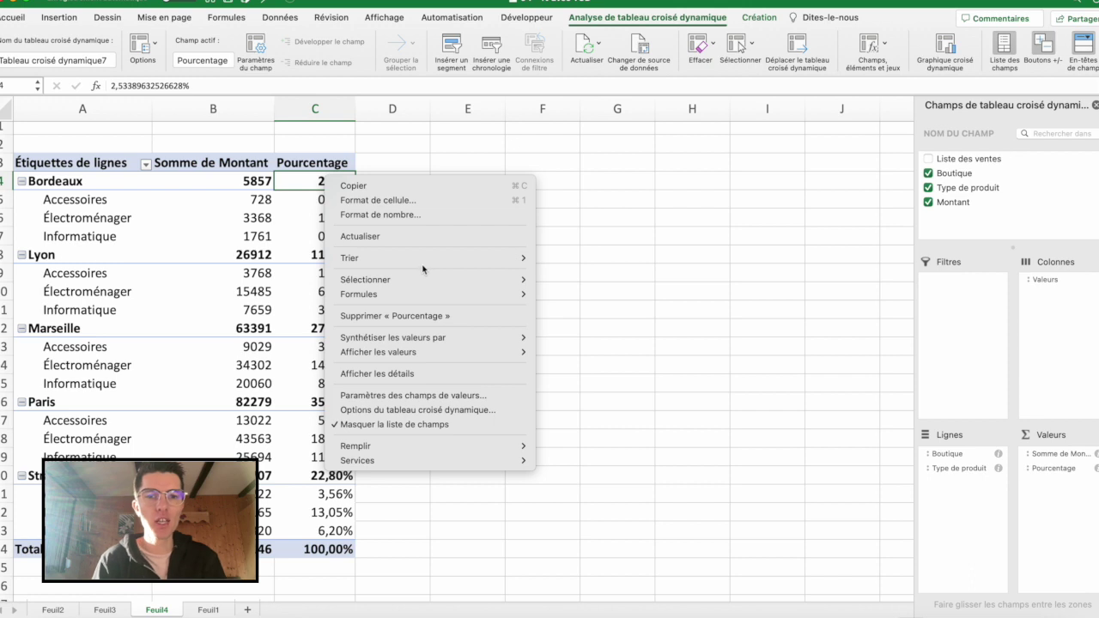
mouse_move(427, 260)
left_click(584, 273)
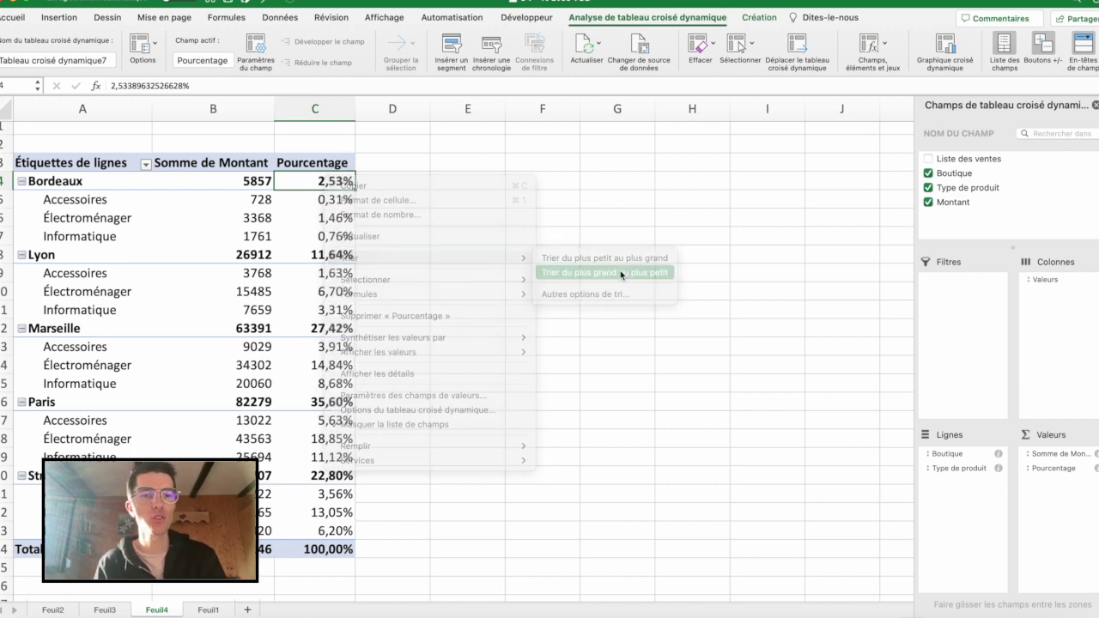
left_click(333, 328)
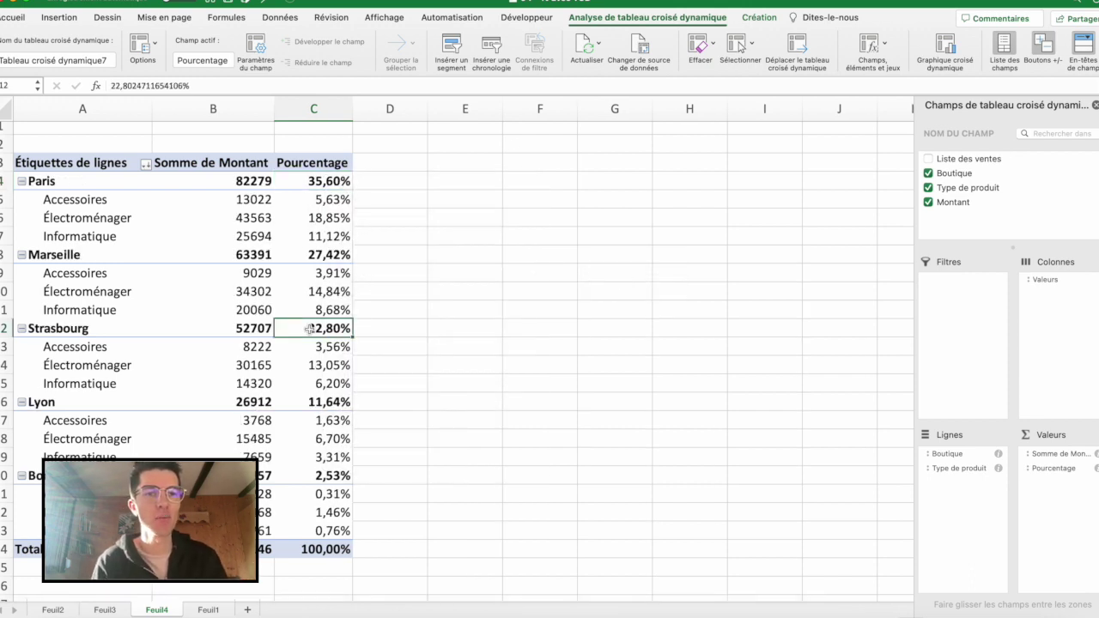
mouse_move(330, 273)
left_mouse_down()
mouse_move(324, 309)
mouse_move(329, 277)
left_mouse_up()
left_click(330, 257)
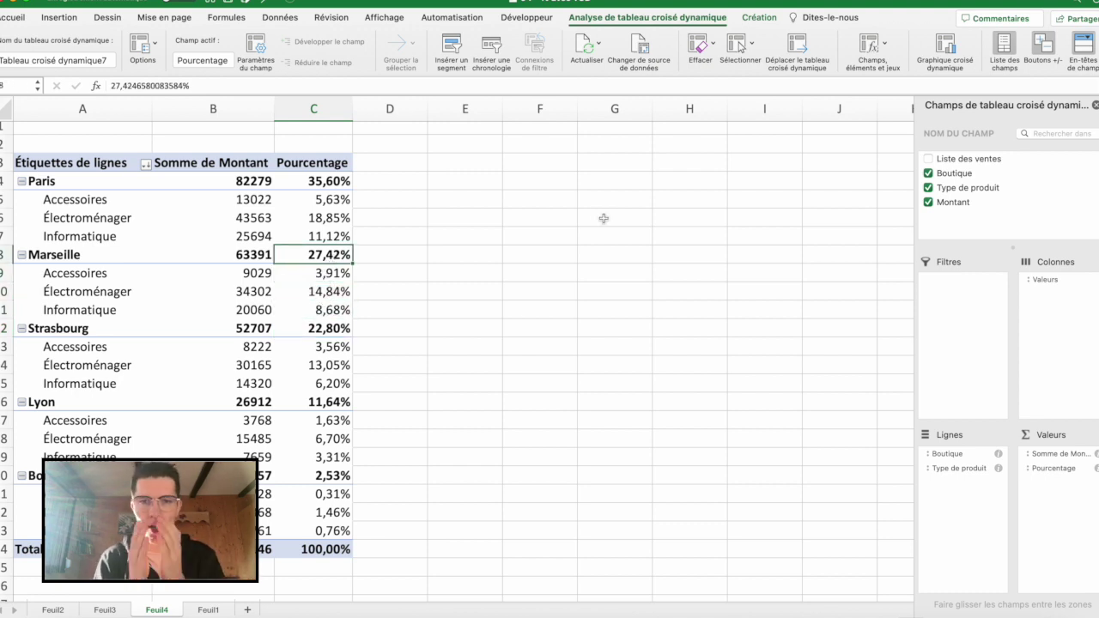
Step: Add Montant to the pivot values a third time and name the field Pourcentage local
left_click_drag(958, 209, 1059, 495)
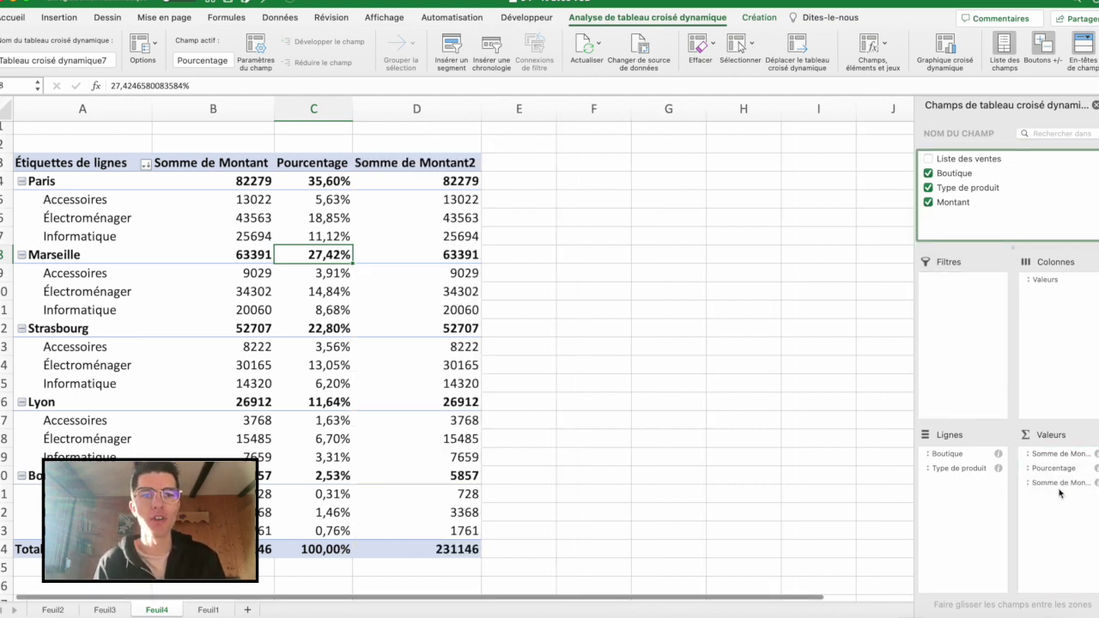
right_click(1061, 484)
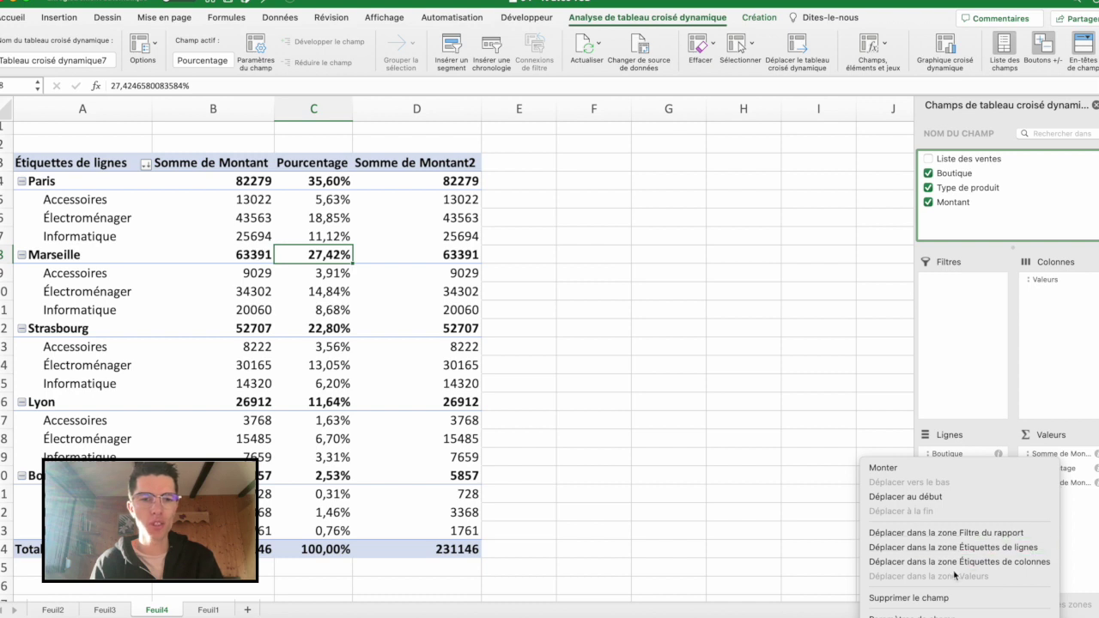
left_click(910, 615)
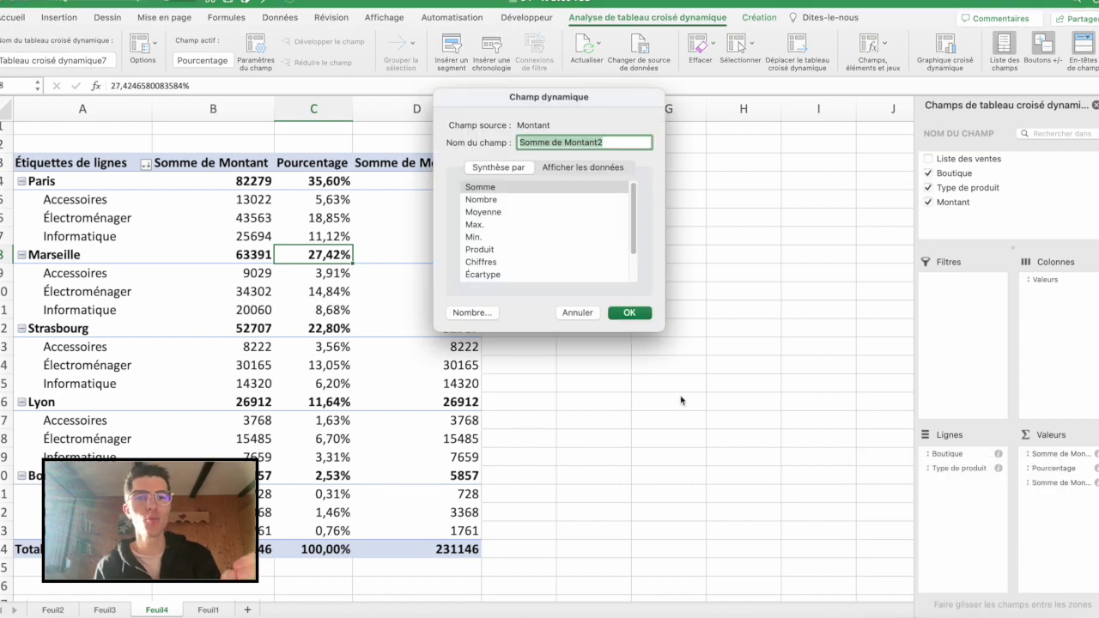
left_click(609, 143)
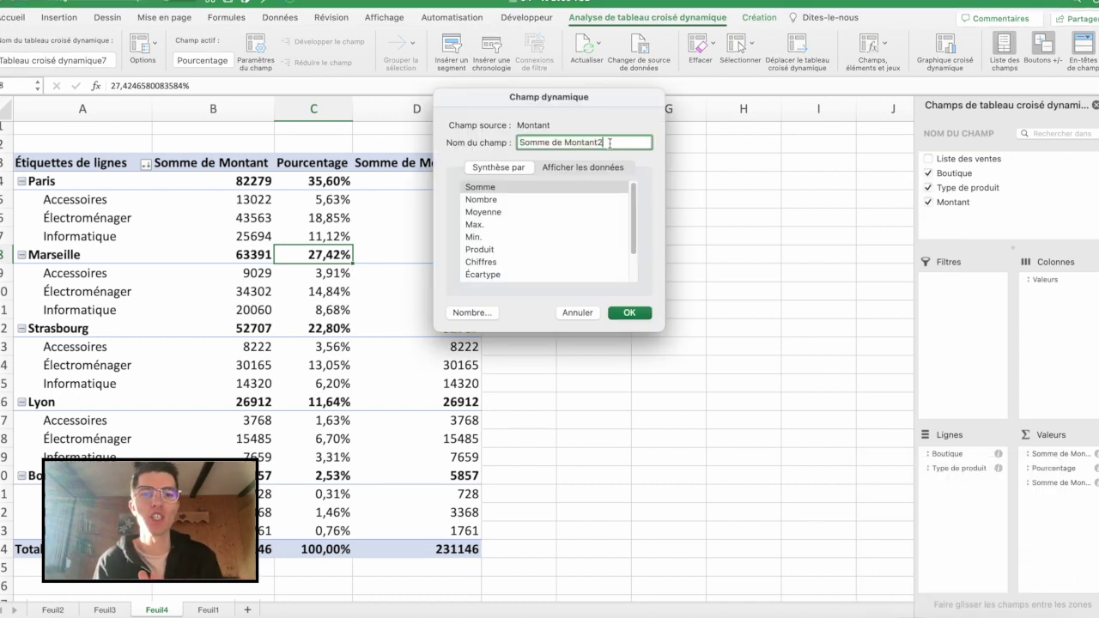
left_click_drag(613, 142, 504, 136)
type("Pourcentage local")
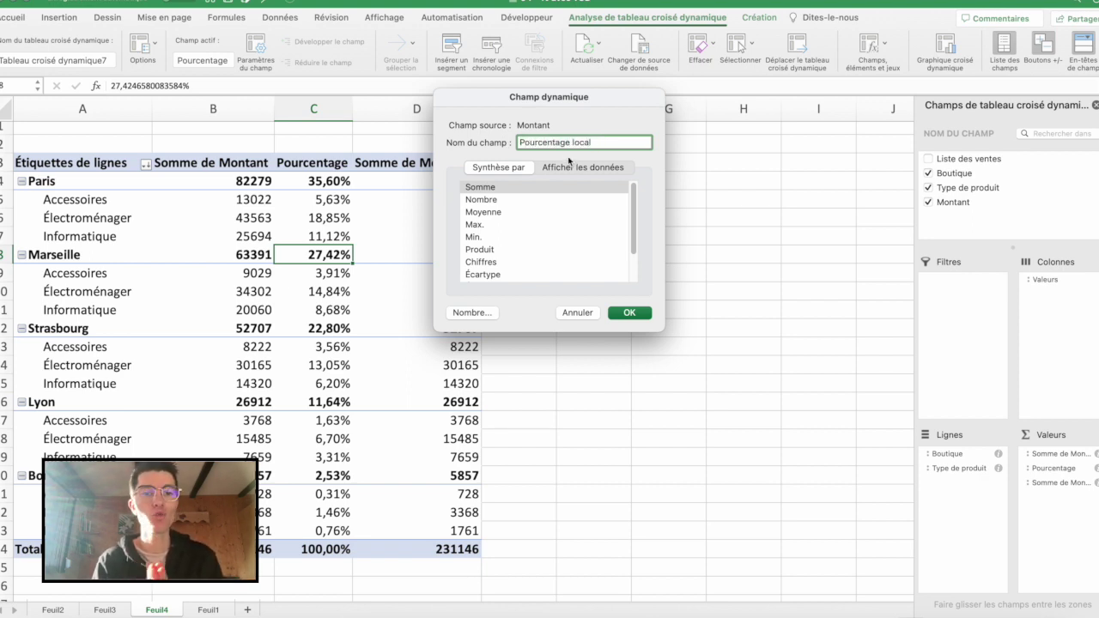
Step: Show the Pourcentage local values as % du total du parent with Boutique as the base field
left_click(568, 166)
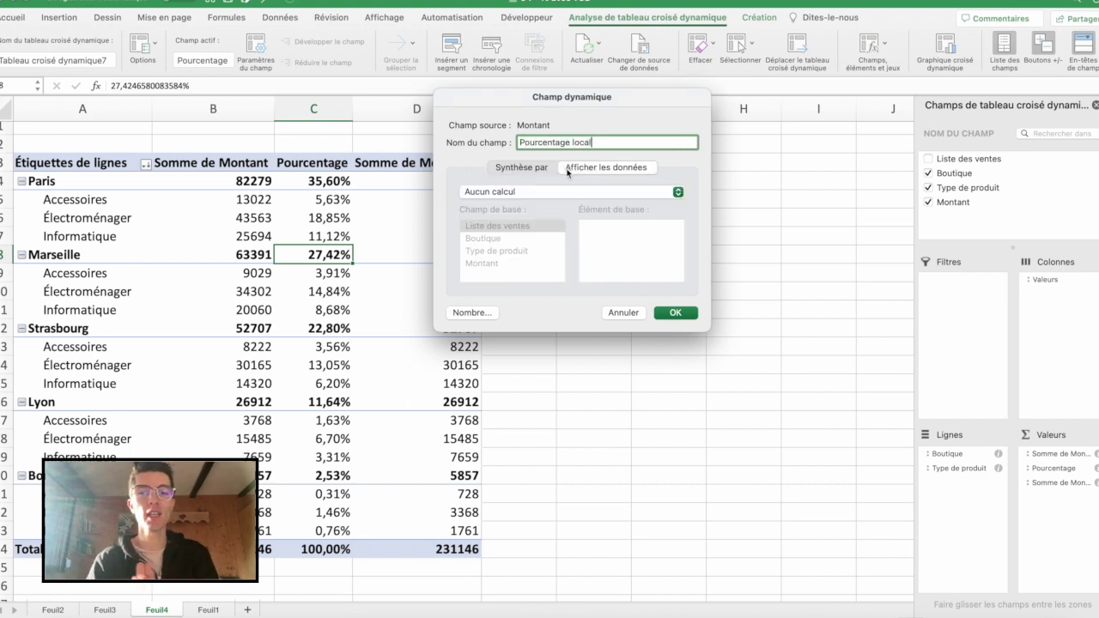
left_click(548, 192)
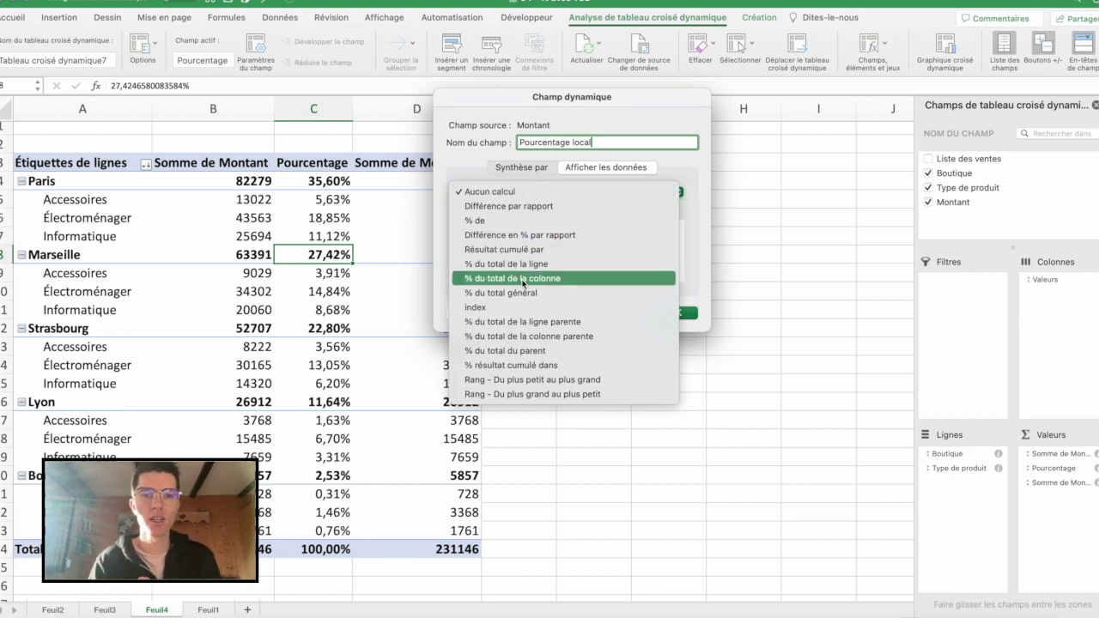
left_click(514, 351)
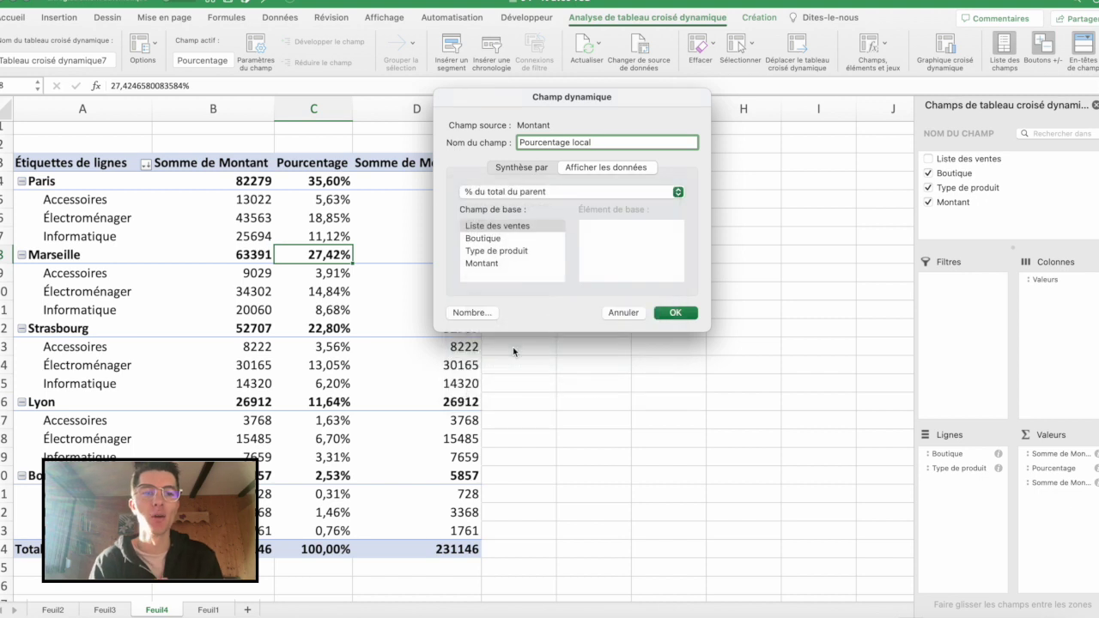
left_click(516, 238)
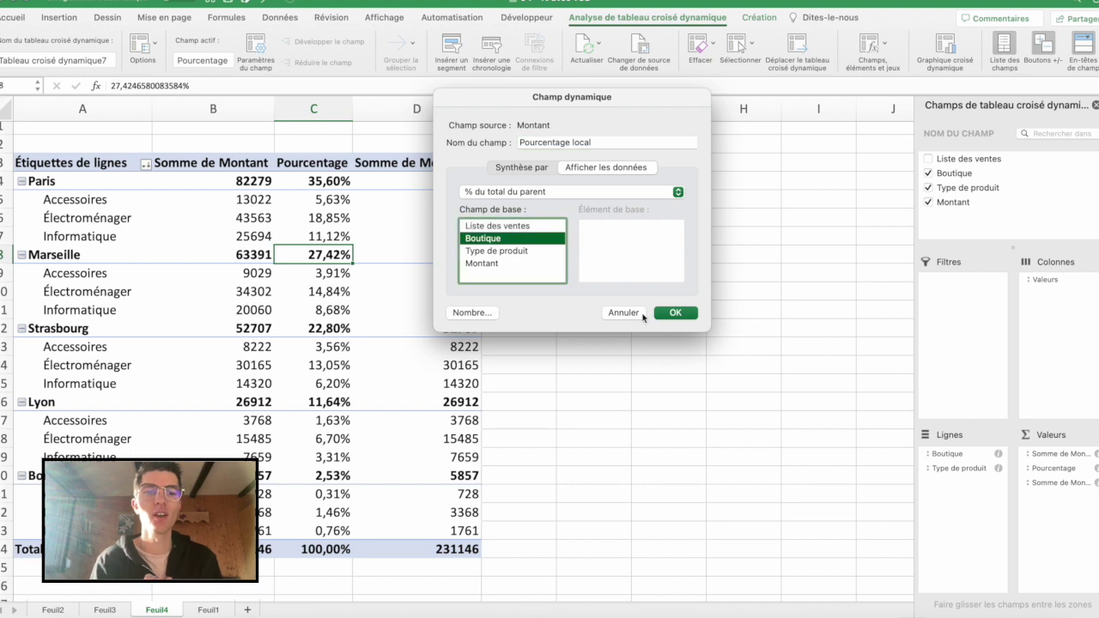
left_click(674, 313)
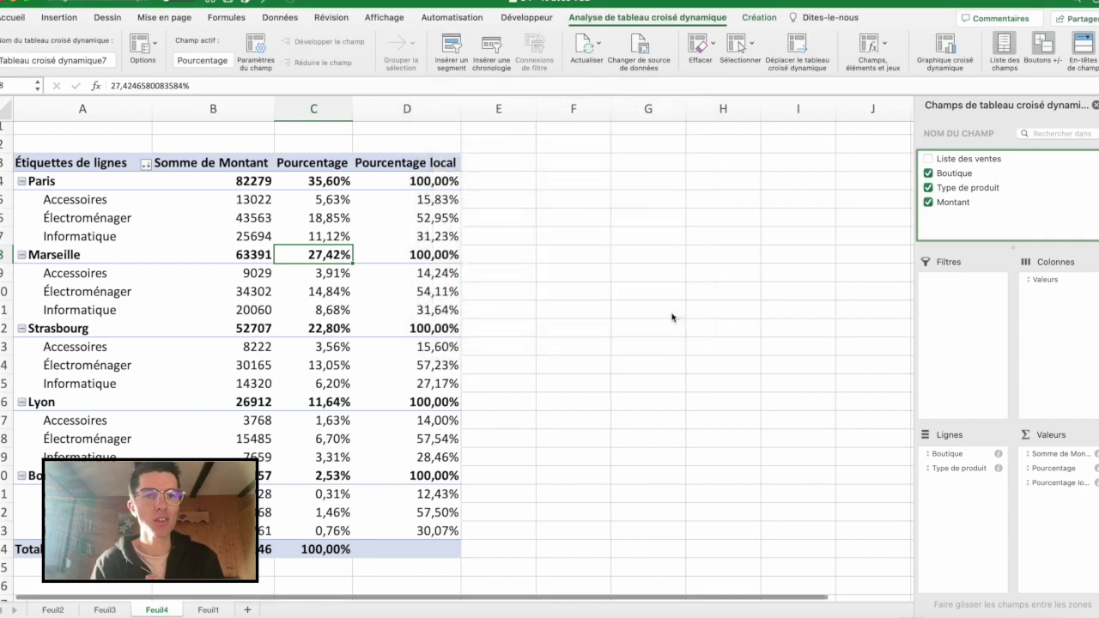
Step: Examine the Pourcentage local values of the product types against each shop's subtotal
left_click(403, 277)
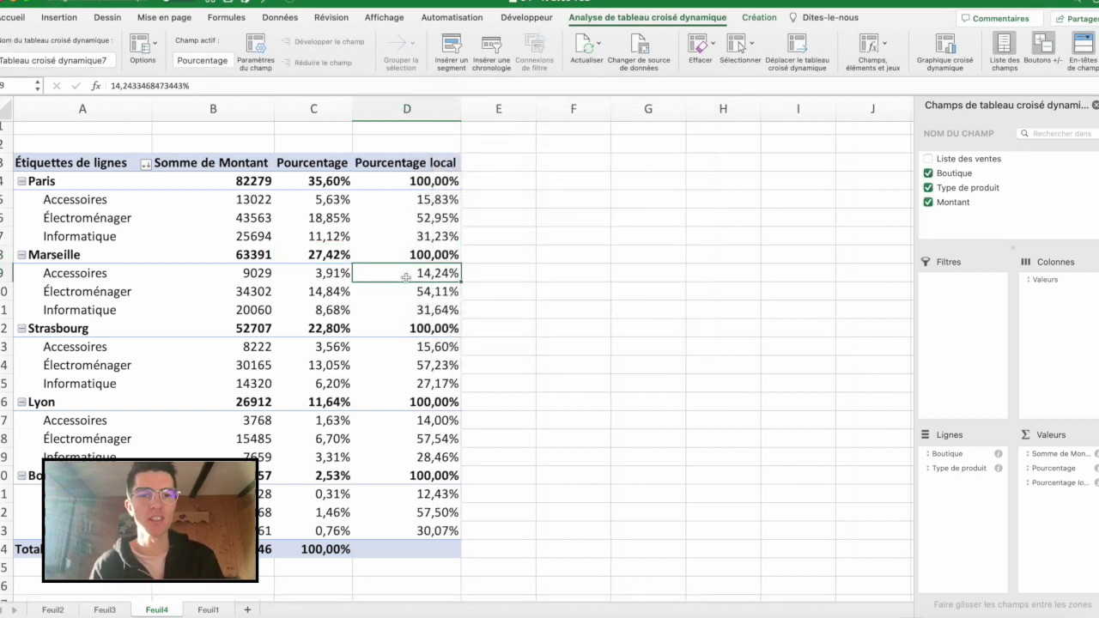
left_click(416, 292)
left_click_drag(416, 310, 413, 255)
left_click(413, 255)
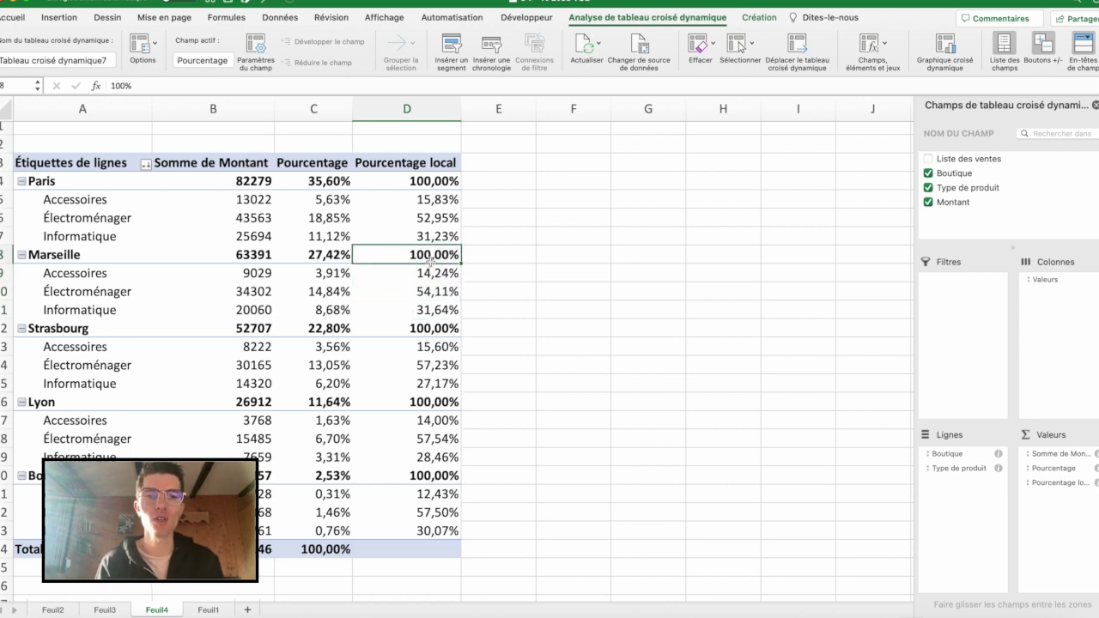
left_click(432, 335)
left_click(423, 258)
left_click(433, 189)
left_click_drag(418, 496, 419, 344)
left_click(419, 344)
Step: Add Montant to the pivot values once more and rename its column header as Variante
left_click_drag(981, 204, 1058, 515)
left_click(564, 163)
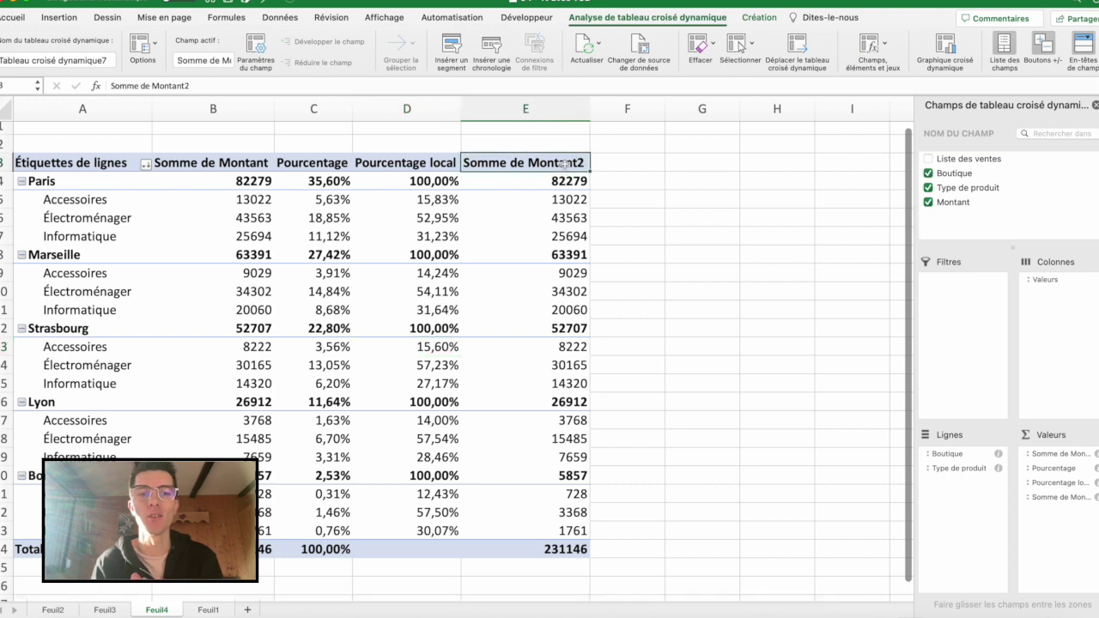
type("Variante")
key("Return")
Step: Show the Variante values as % du total de la ligne parente
right_click(570, 180)
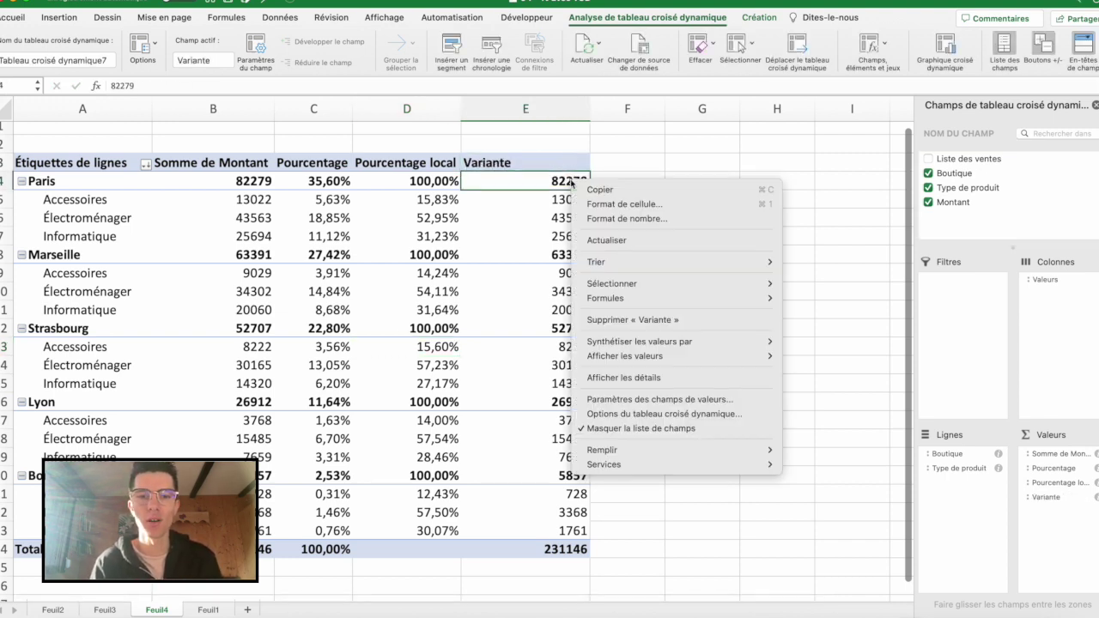
left_click(642, 400)
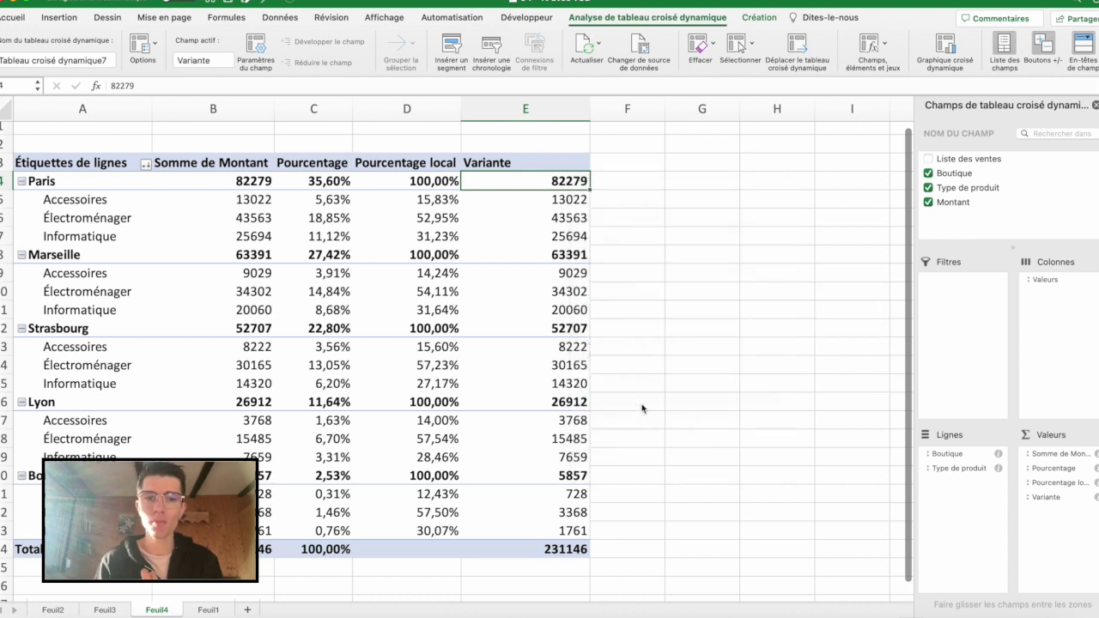
left_click(654, 365)
left_click(629, 388)
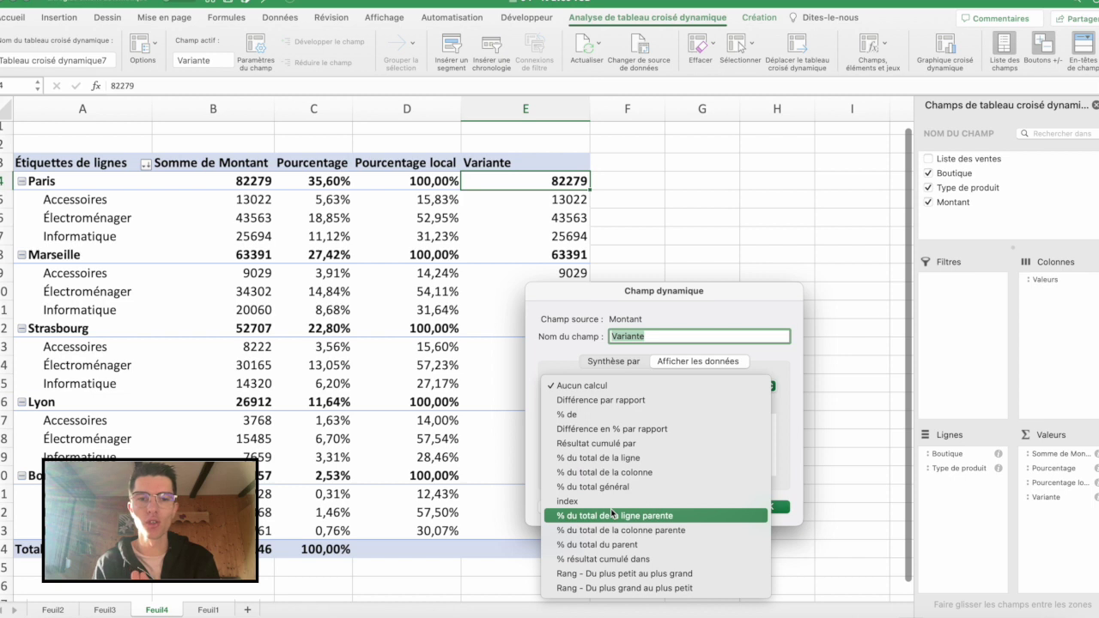
left_click(612, 514)
left_click(764, 508)
left_click_drag(517, 108, 584, 108)
Step: Compare the Variante percentages of shops and product types with the Pourcentage and Pourcentage local columns
left_click(508, 255)
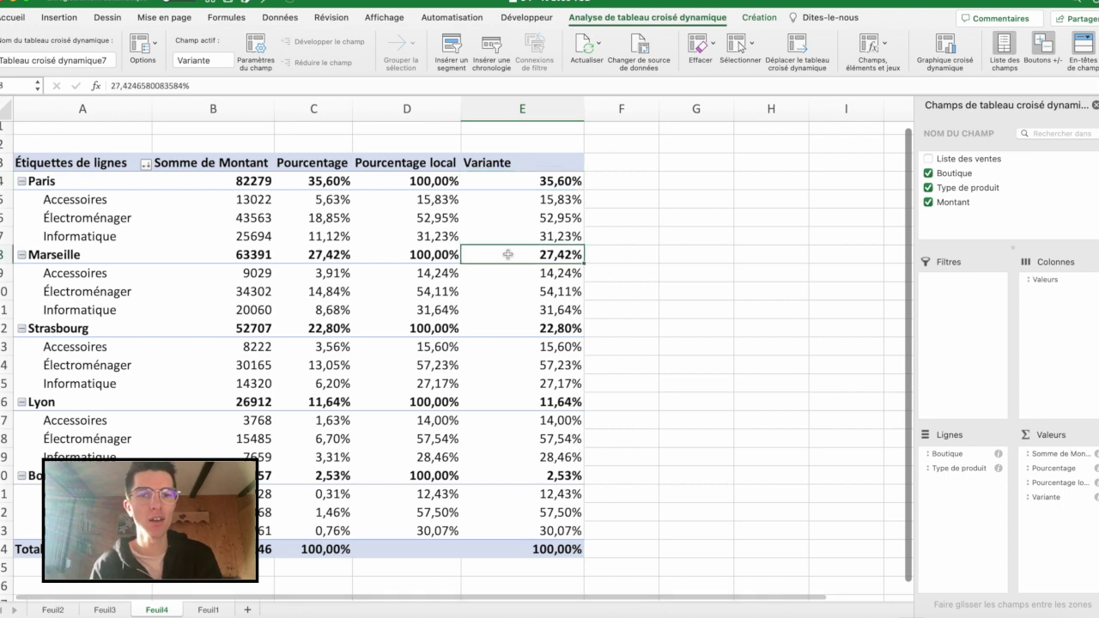
left_click(565, 184)
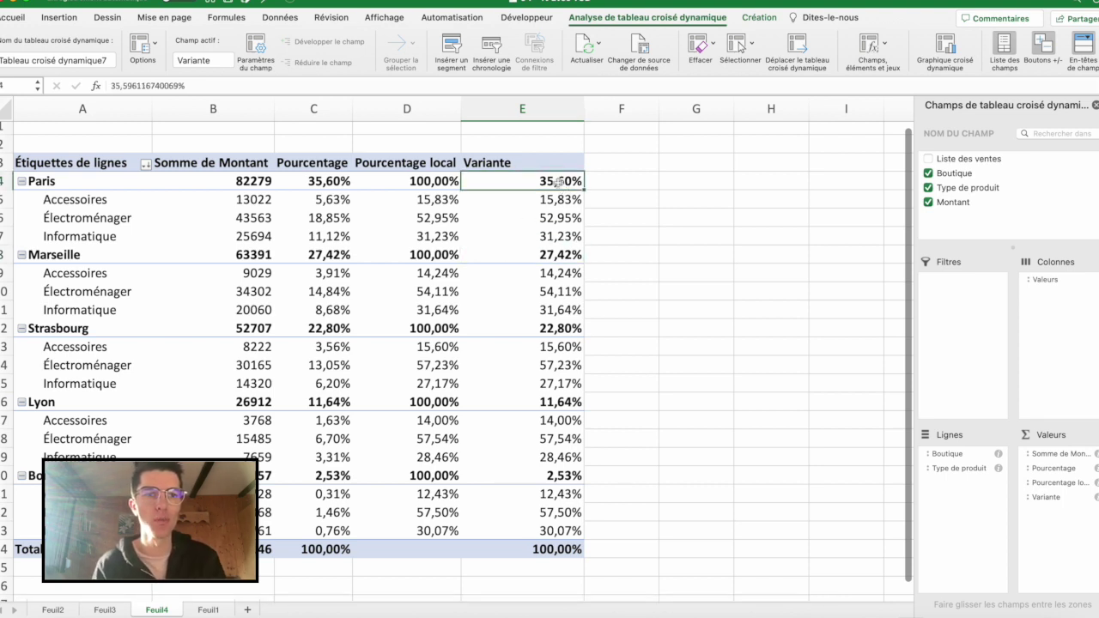
left_click(342, 181)
left_click(329, 255)
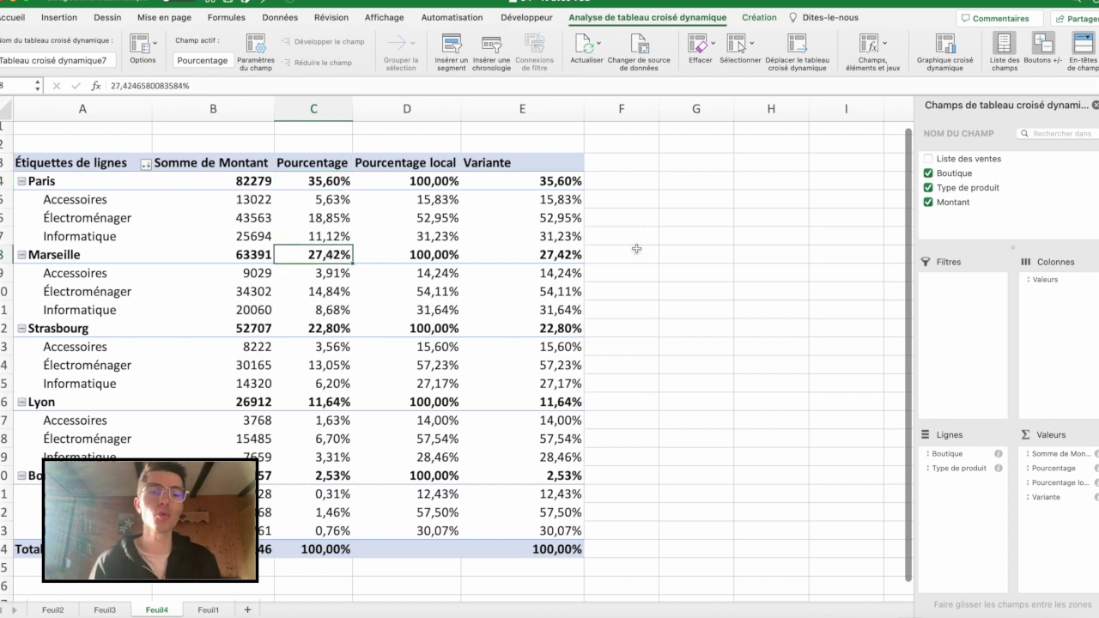
left_click_drag(551, 273, 554, 311)
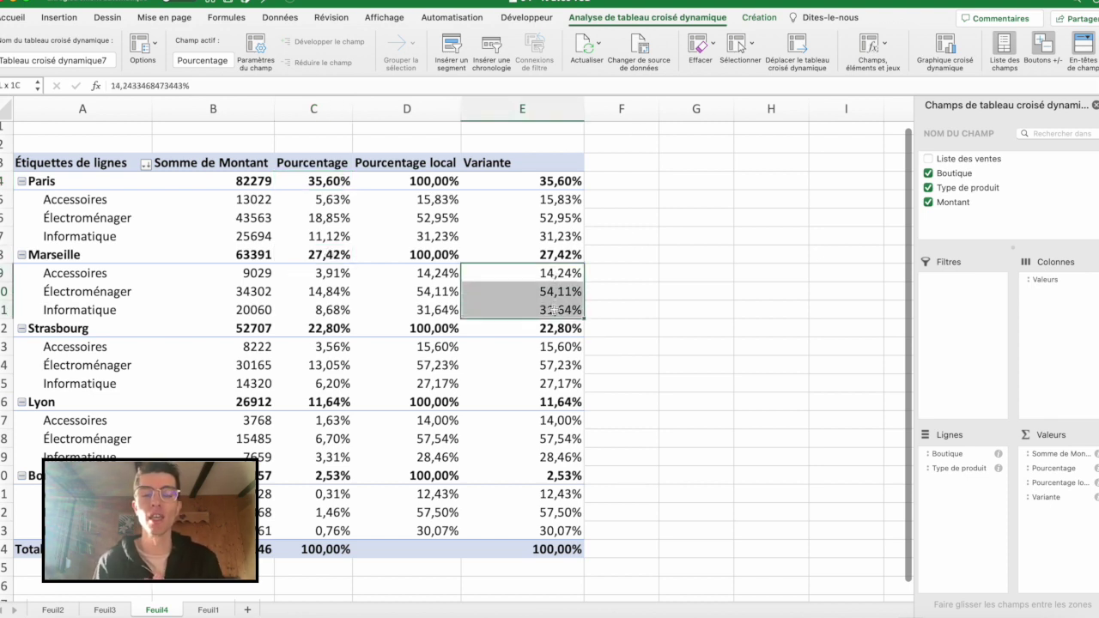
left_click(554, 309)
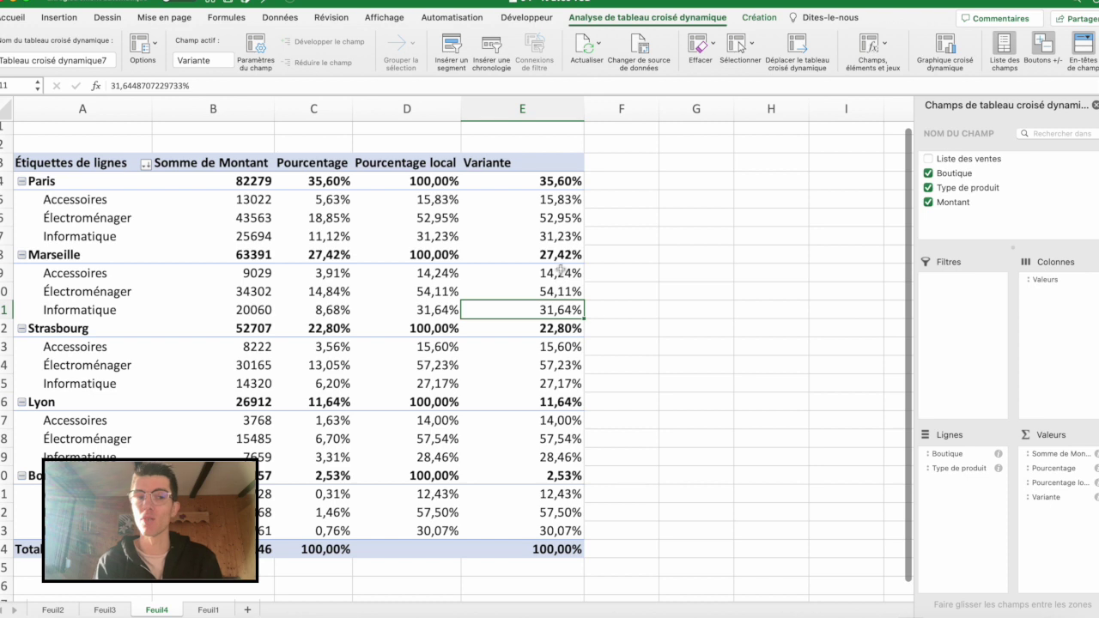
left_click_drag(561, 272, 561, 303)
left_click(606, 497)
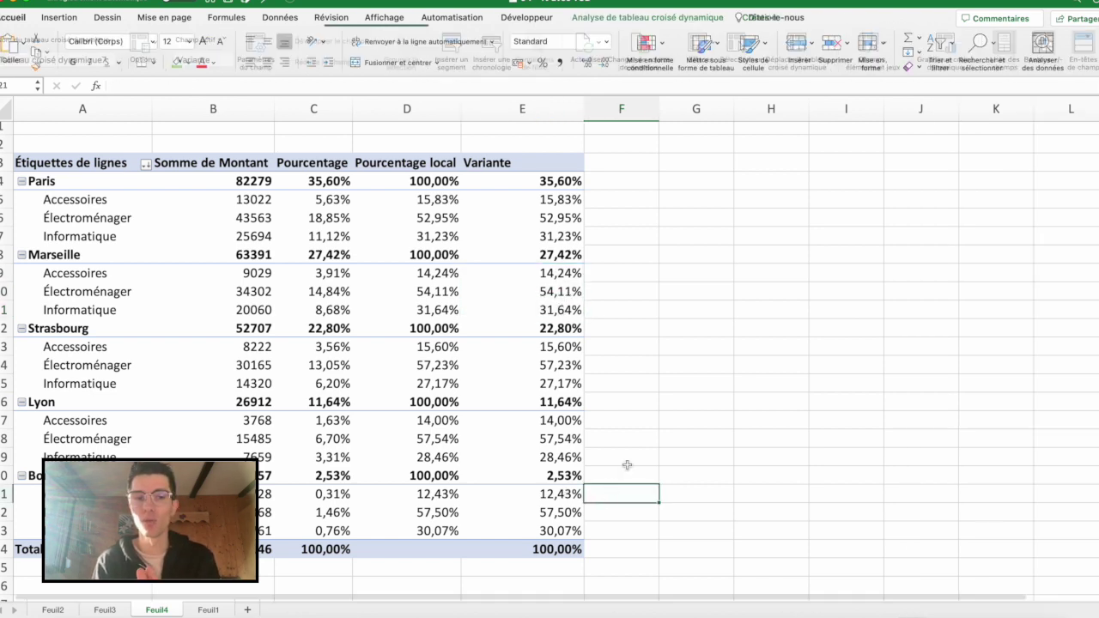